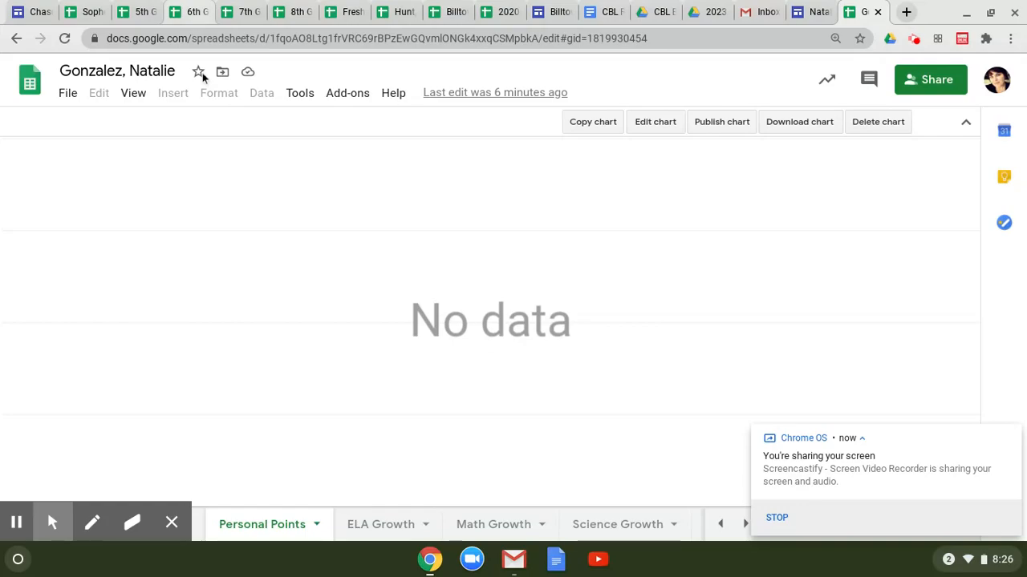
Step: Switch to the 2020-0721-TentativeRosters spreadsheet listing the grade 10 students
click(508, 12)
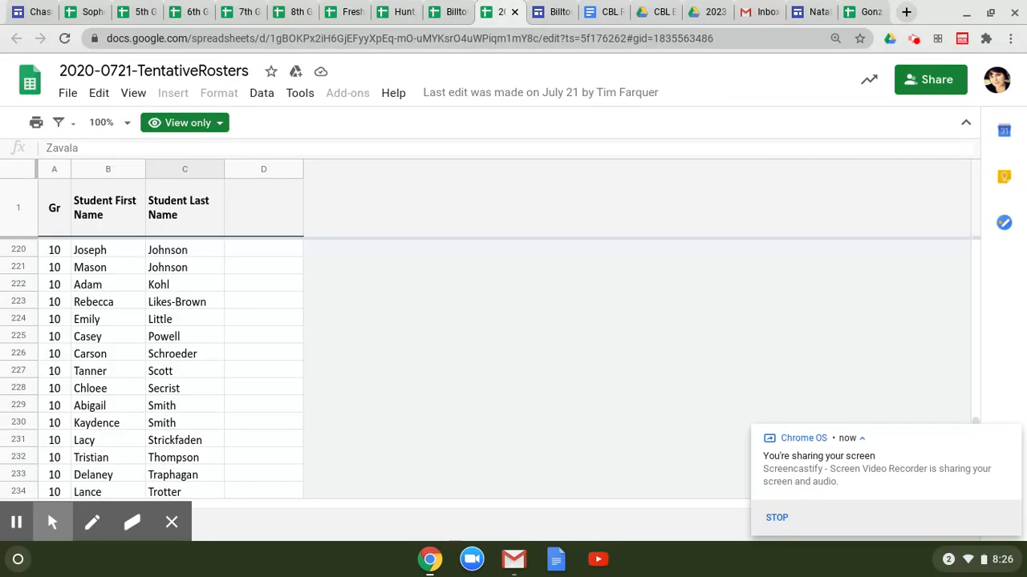
Step: Select the next student's row in the roster, then go to the existing learner site editor
scroll(190, 251, up, 1)
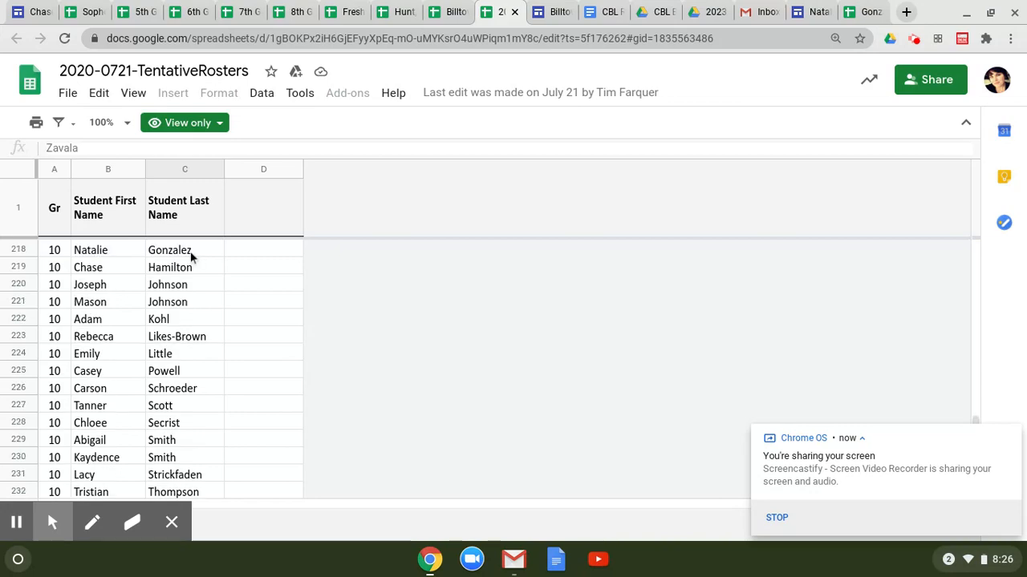
scroll(191, 278, down, 1)
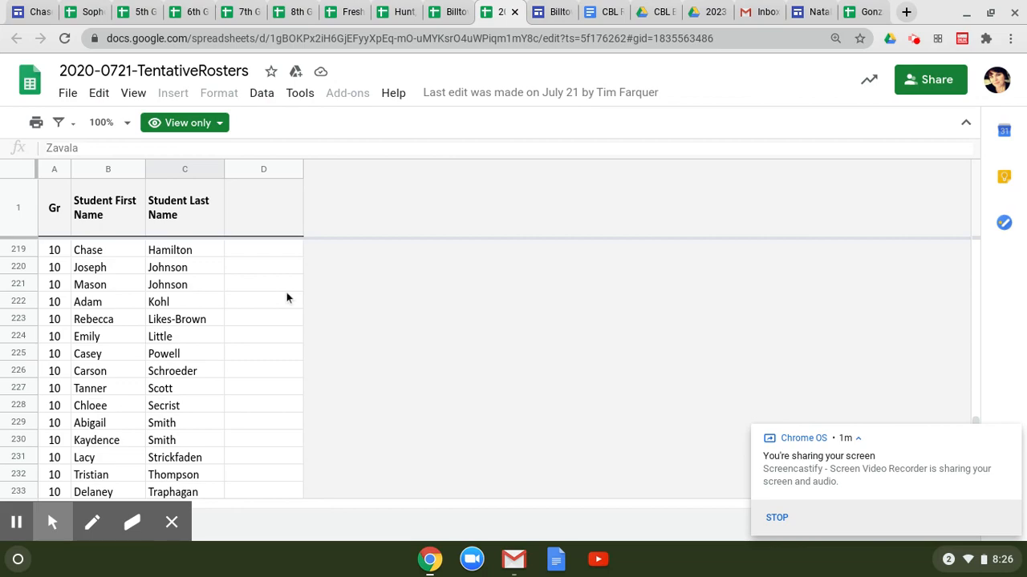
click(19, 249)
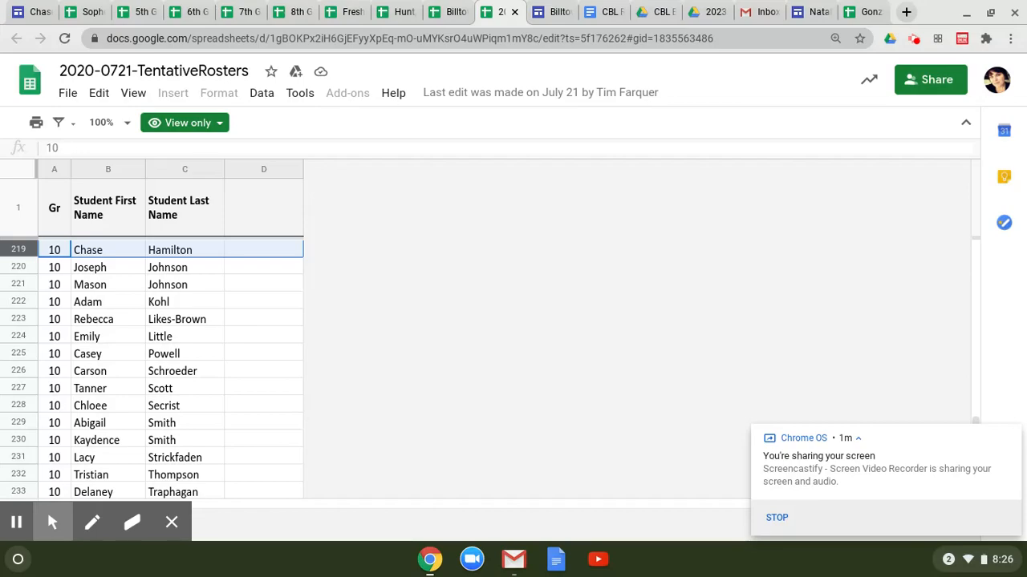
click(814, 11)
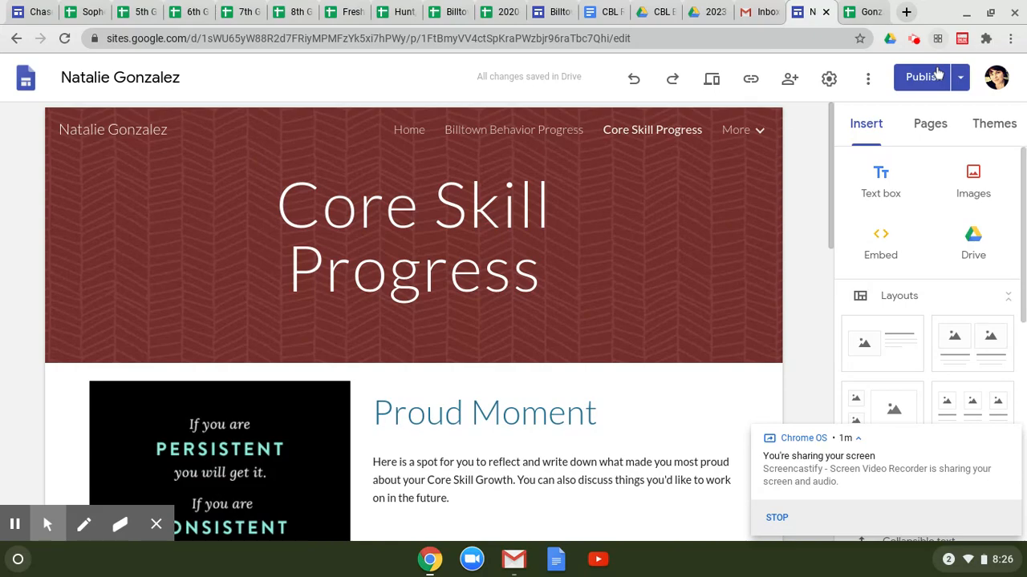
Step: Duplicate the learner site, naming the copy after the next student
click(867, 78)
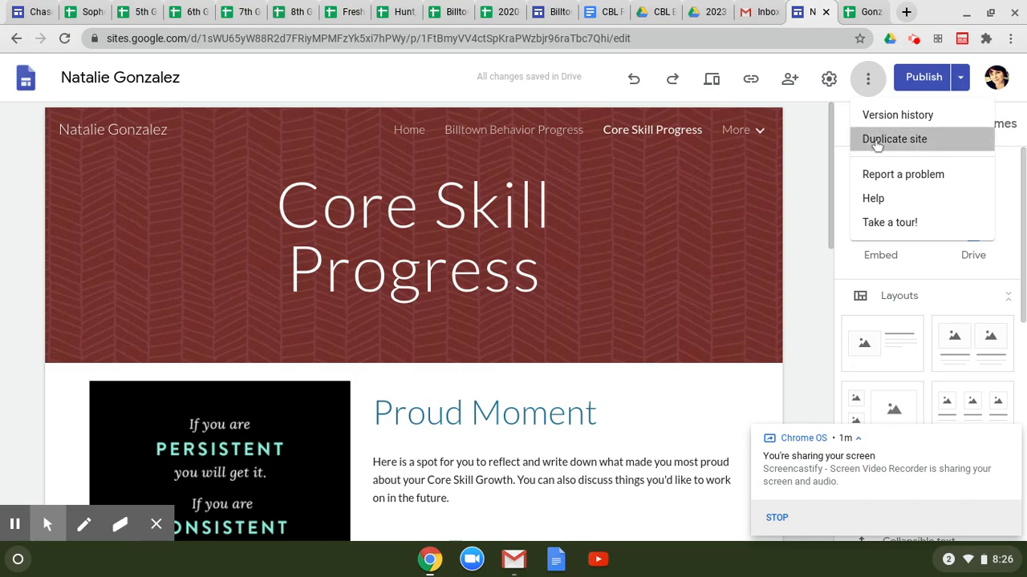
click(874, 141)
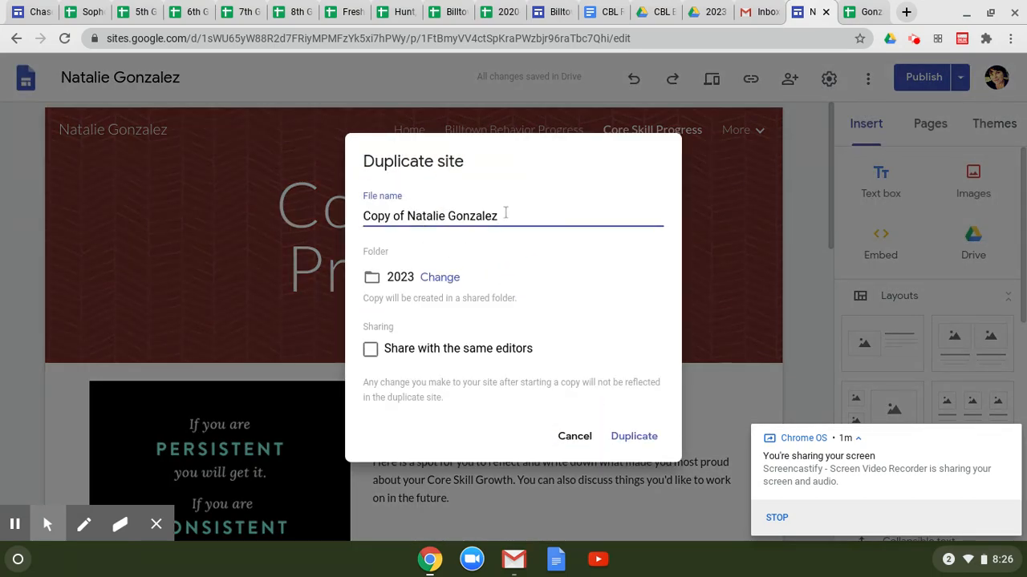
drag(507, 212, 365, 217)
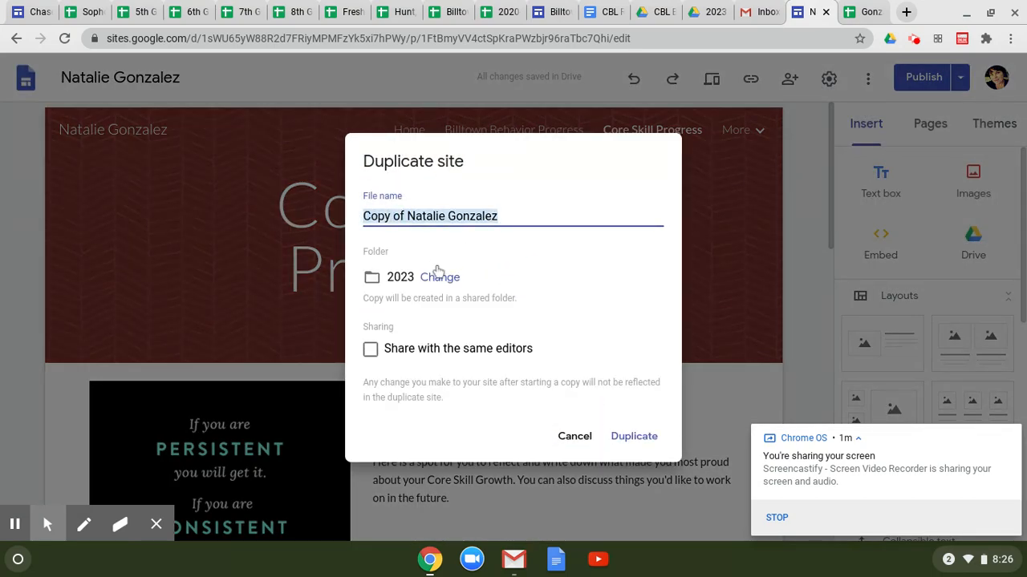
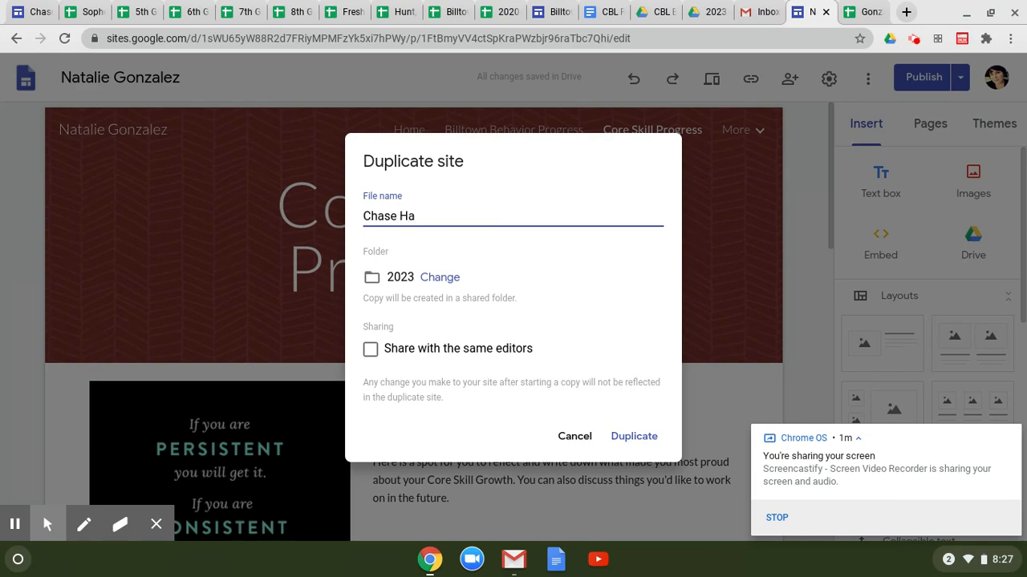
key(Return)
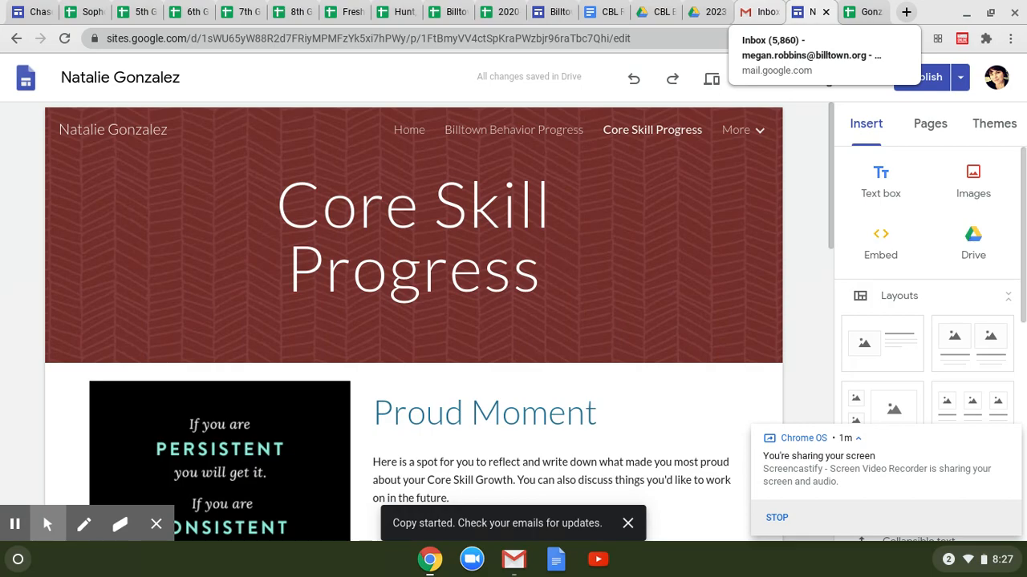
click(859, 9)
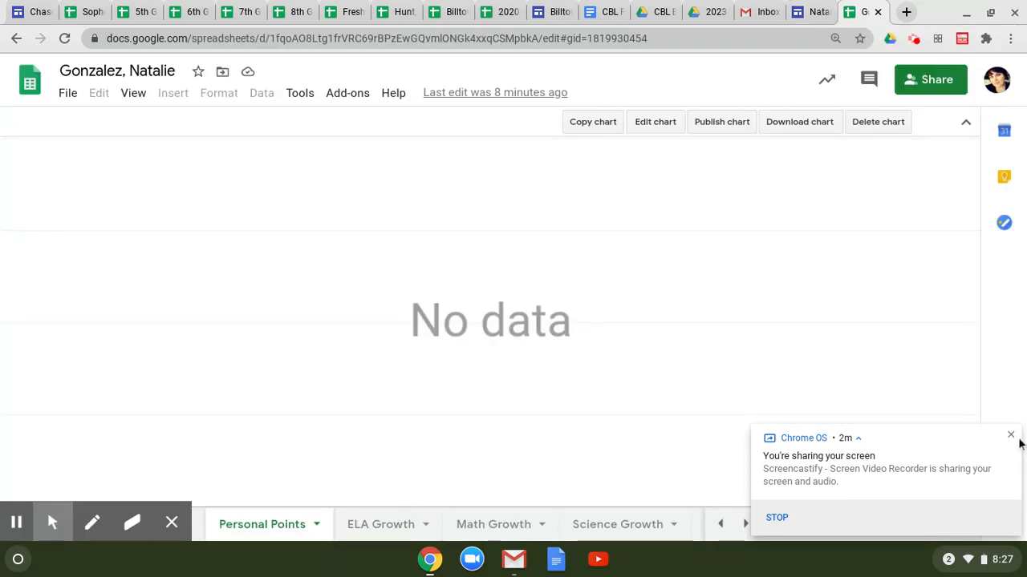
Step: Copy the previous student's dashboard spreadsheet, named with the next student's last and first name
click(1012, 439)
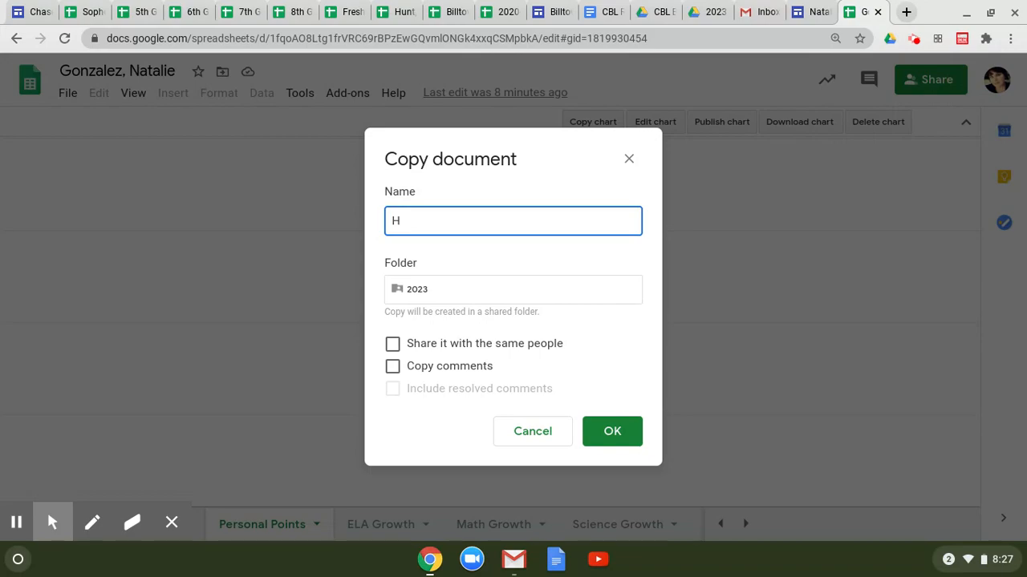
click(612, 432)
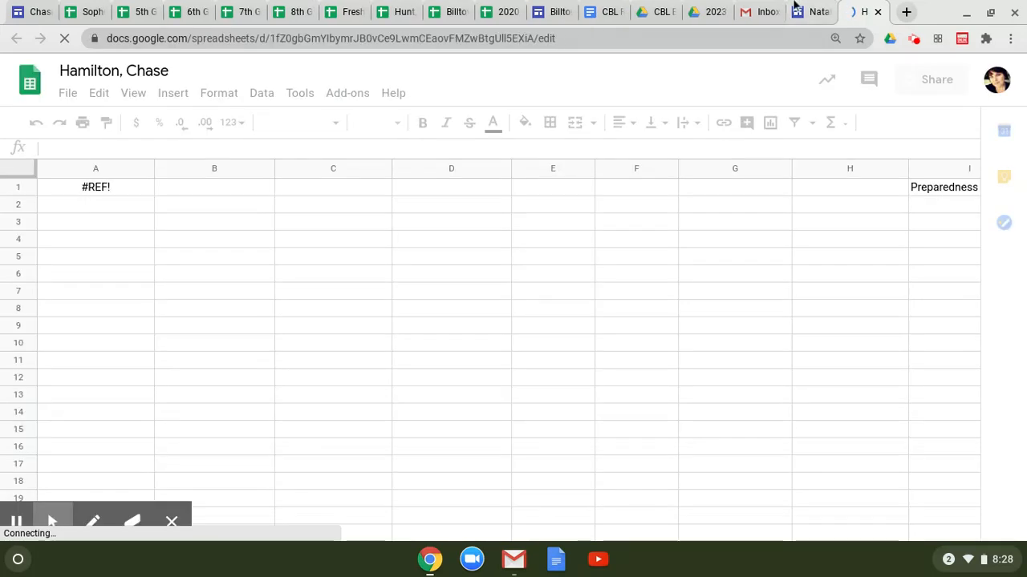
click(764, 11)
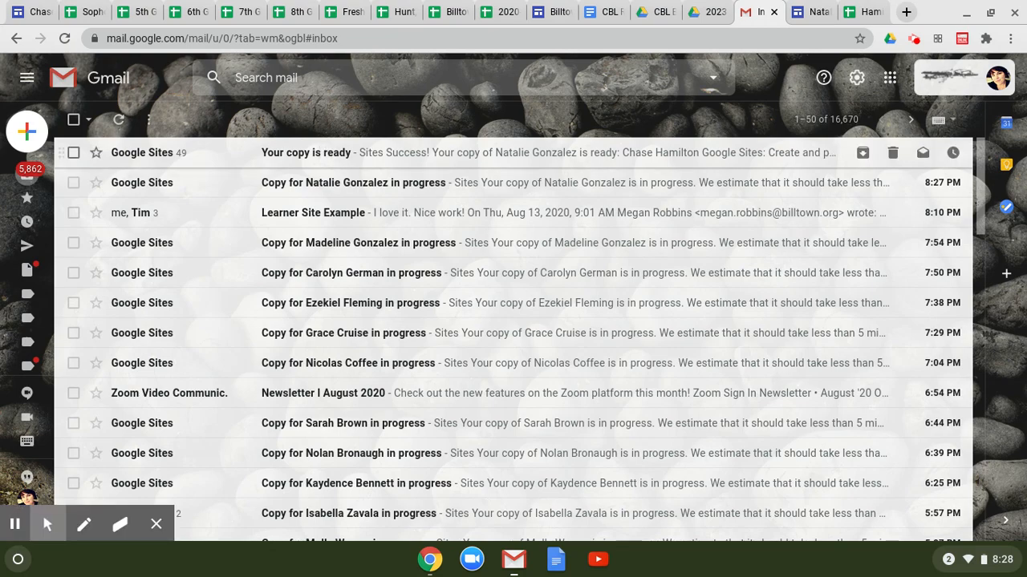
Step: Open the new site copy from the 'Your copy is ready' email and close the original site tab
click(306, 153)
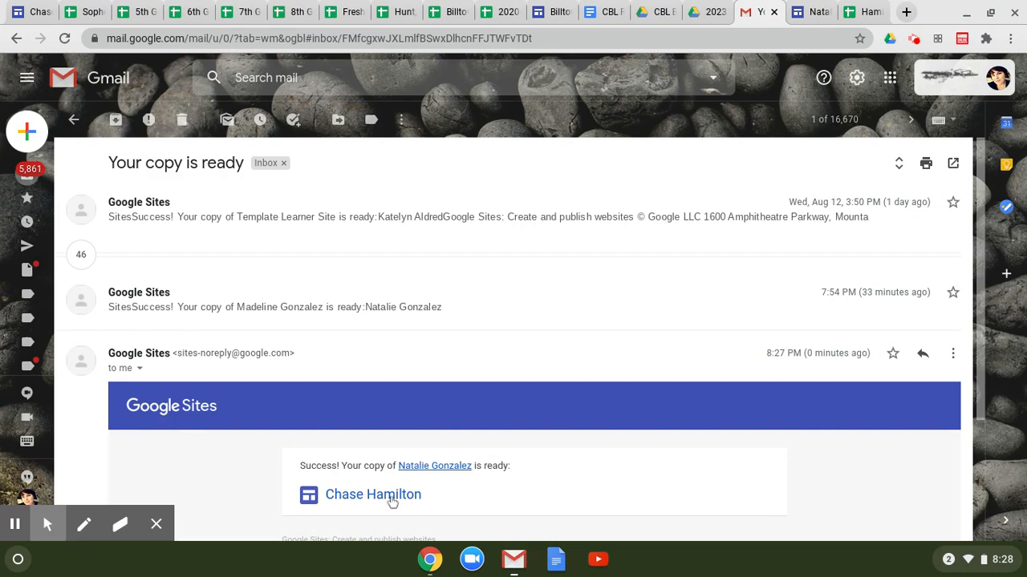
click(392, 497)
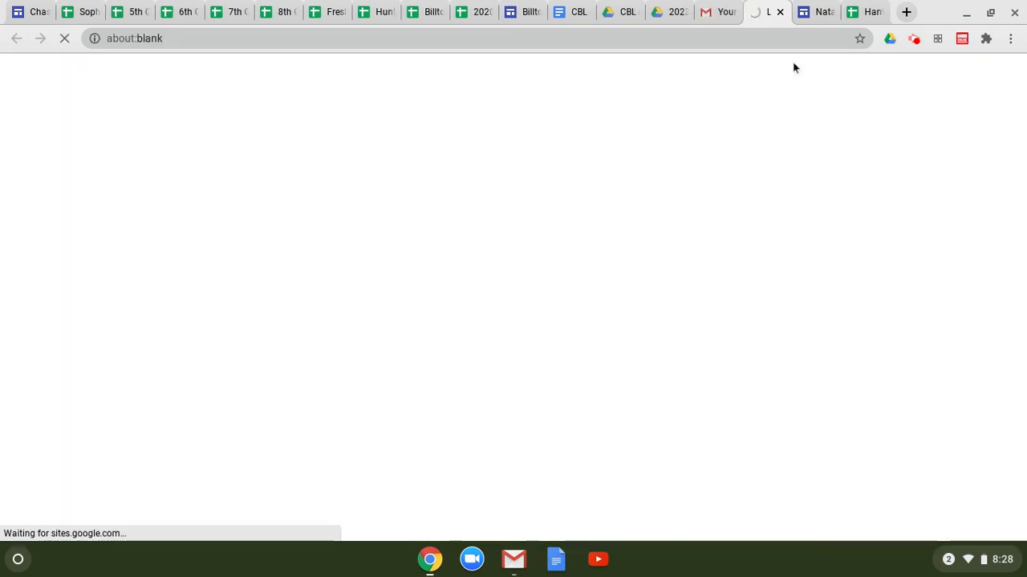
click(816, 7)
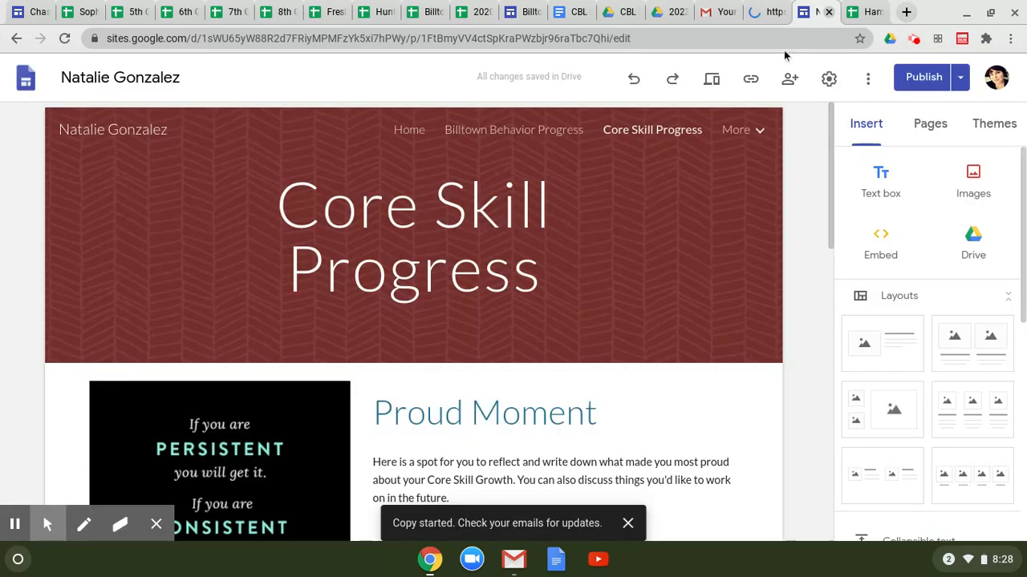
key(ctrl+w)
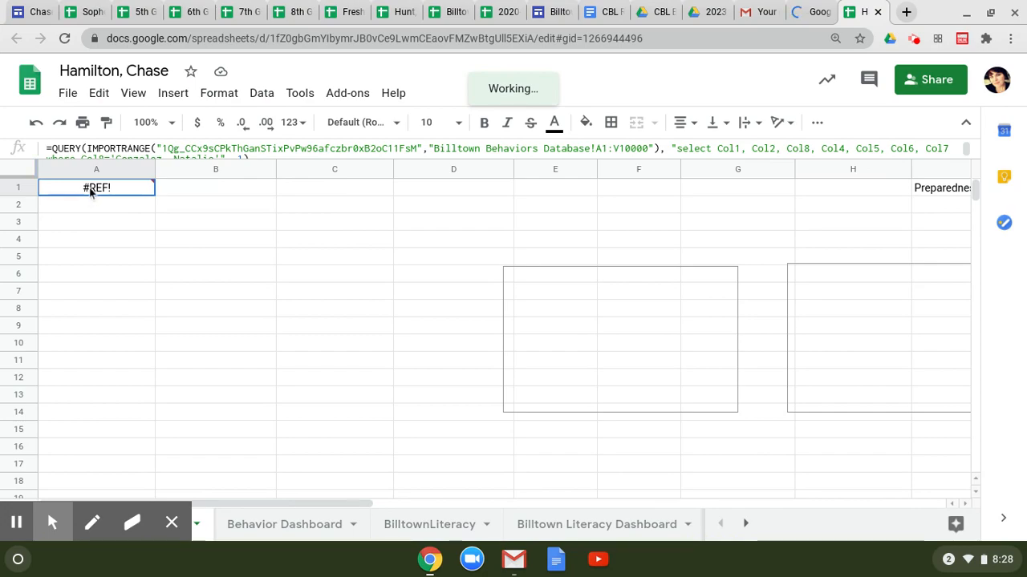
Step: Allow the new dashboard's A1 import to access the behaviors database so the data loads
mouse_move(125, 194)
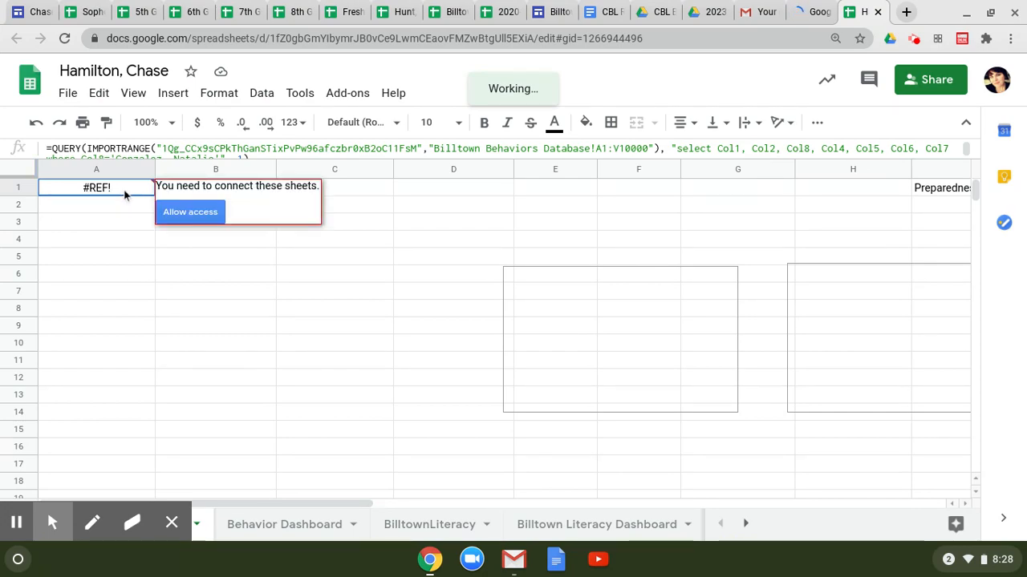
click(183, 215)
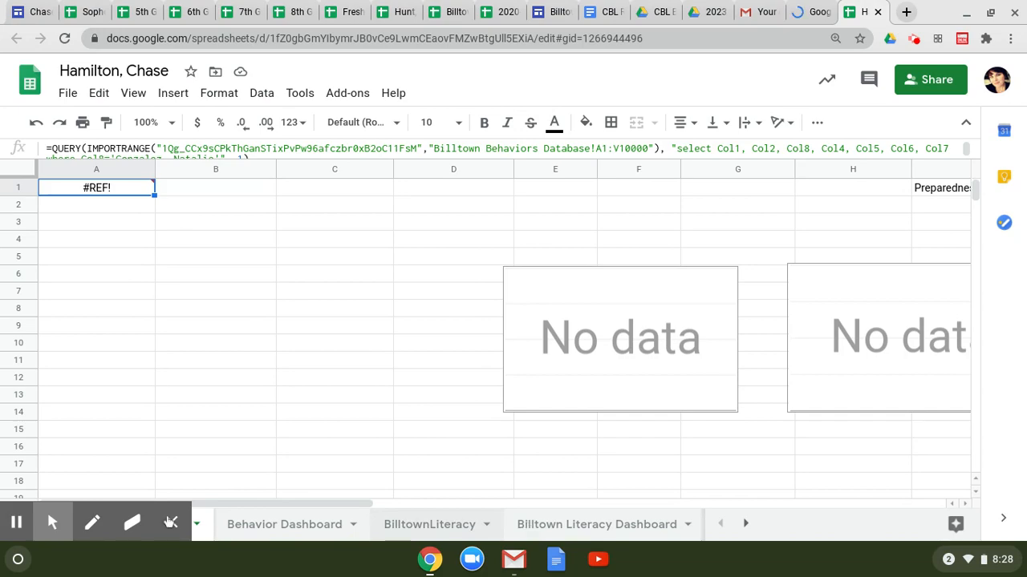
click(170, 523)
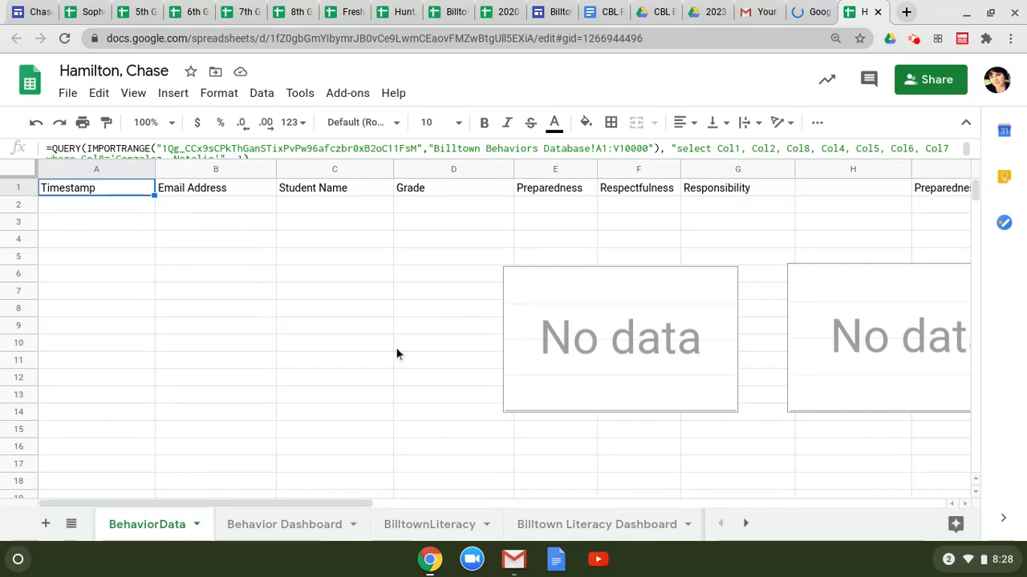
key(ctrl+shift+Tab)
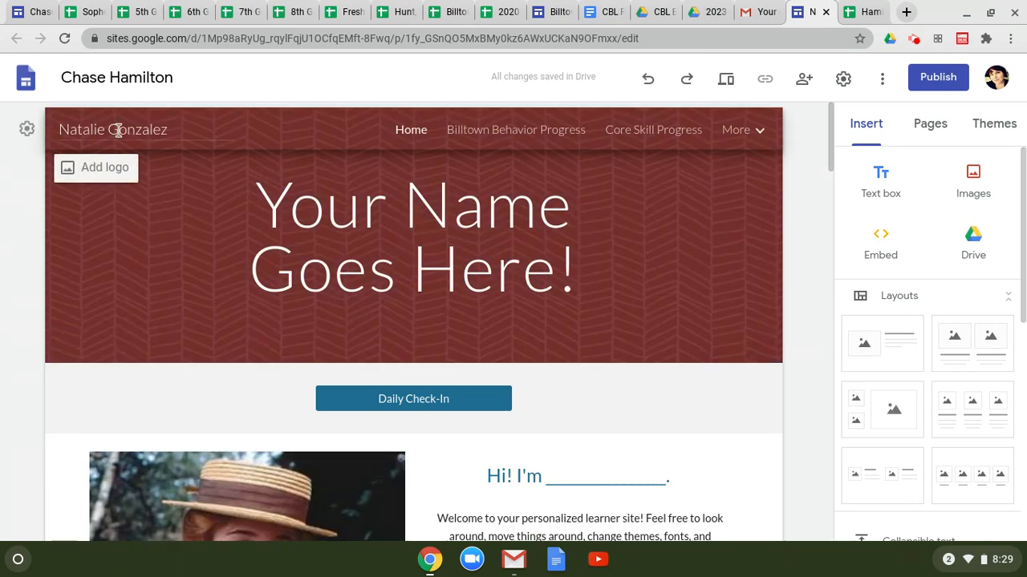
Step: Replace the site title in the header with the next student's name
drag(174, 130, 64, 130)
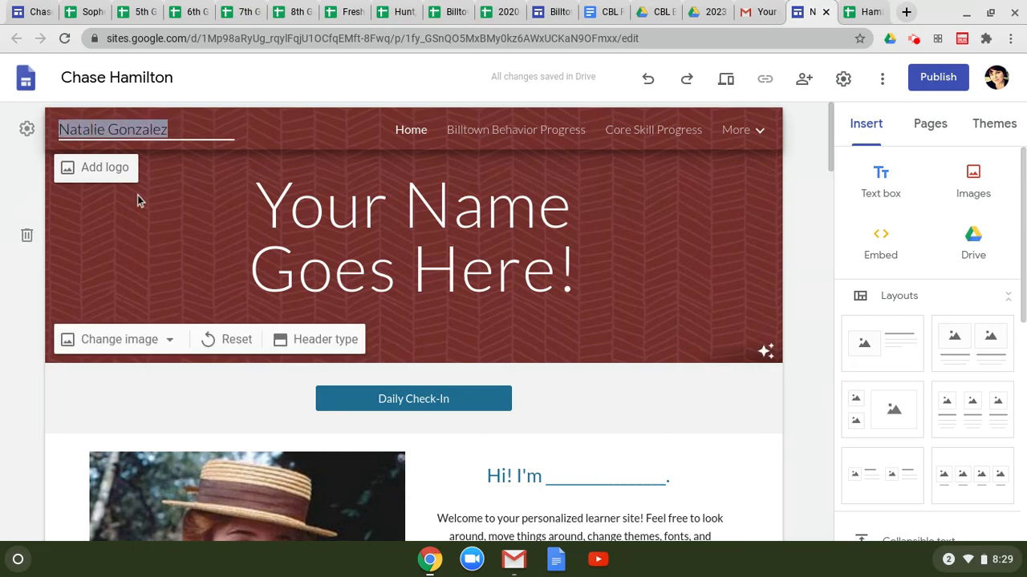
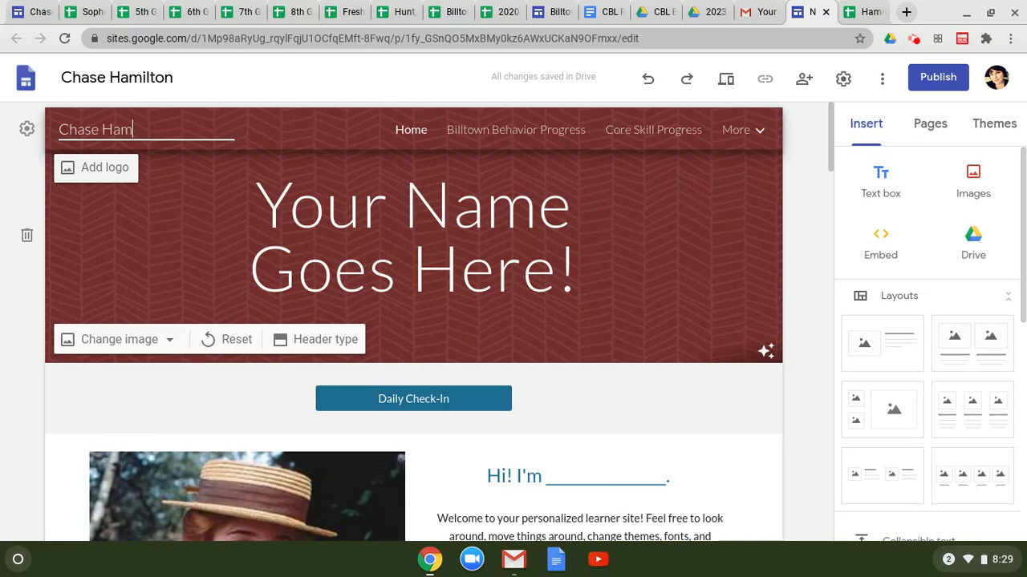
scroll(363, 303, down, 10)
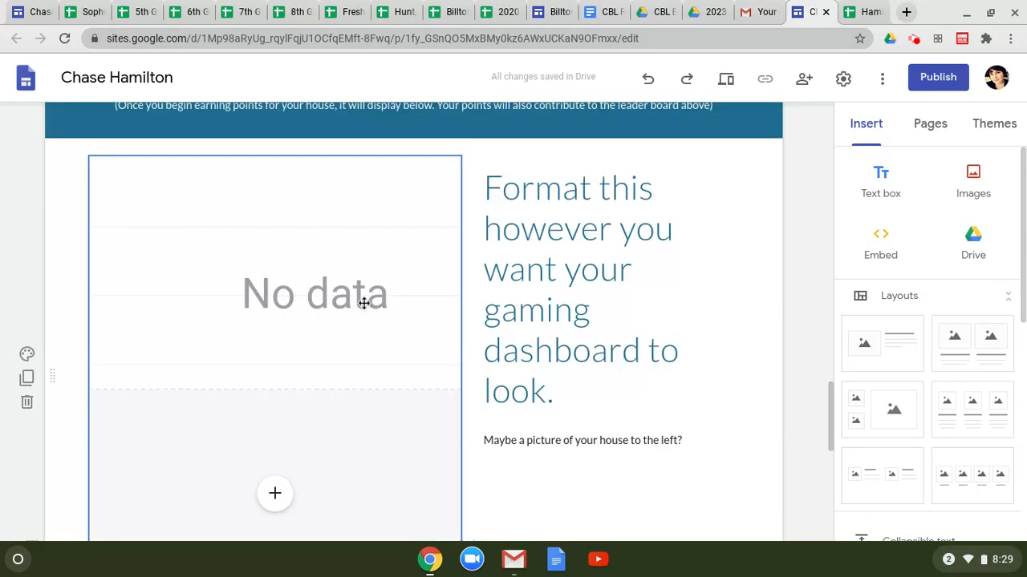
scroll(364, 303, up, 3)
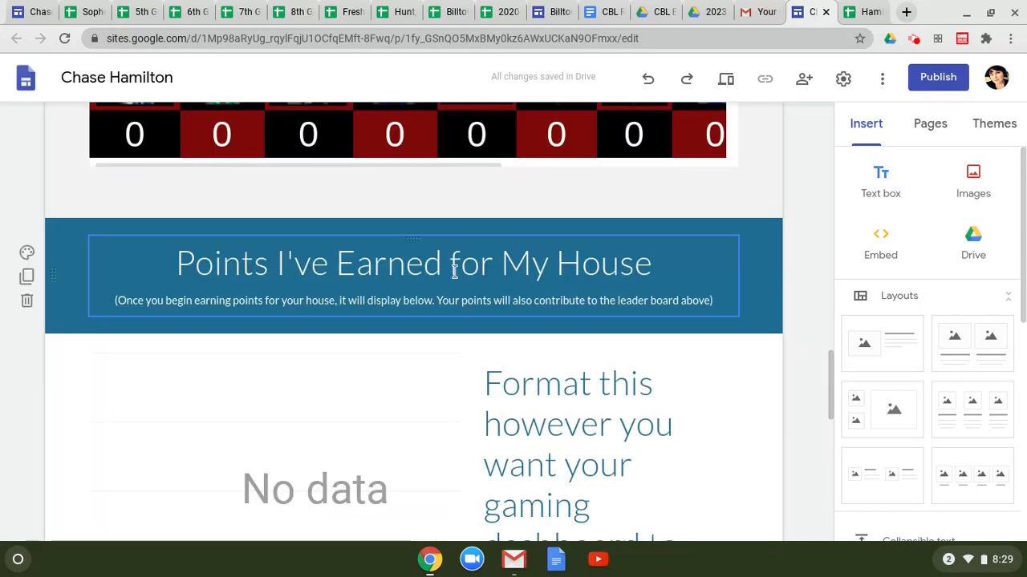
Step: Delete the empty No data chart under Points I've Earned for My House
scroll(573, 273, down, 3)
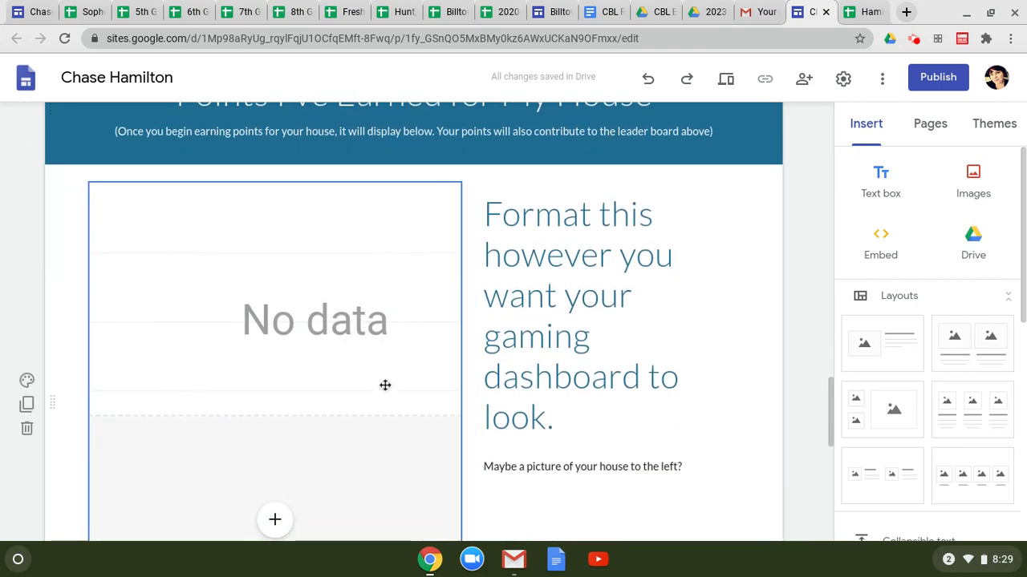
click(260, 264)
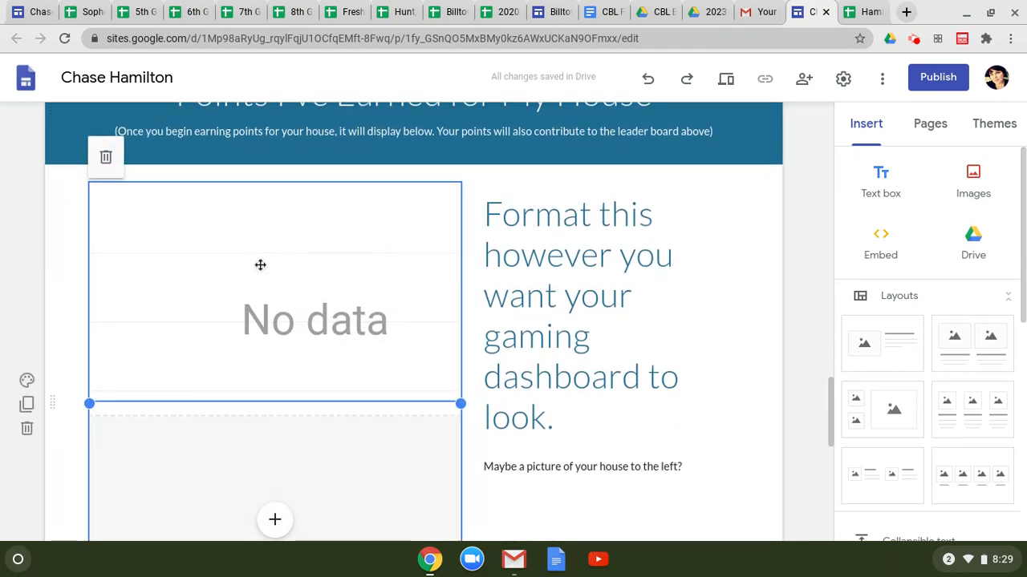
click(263, 266)
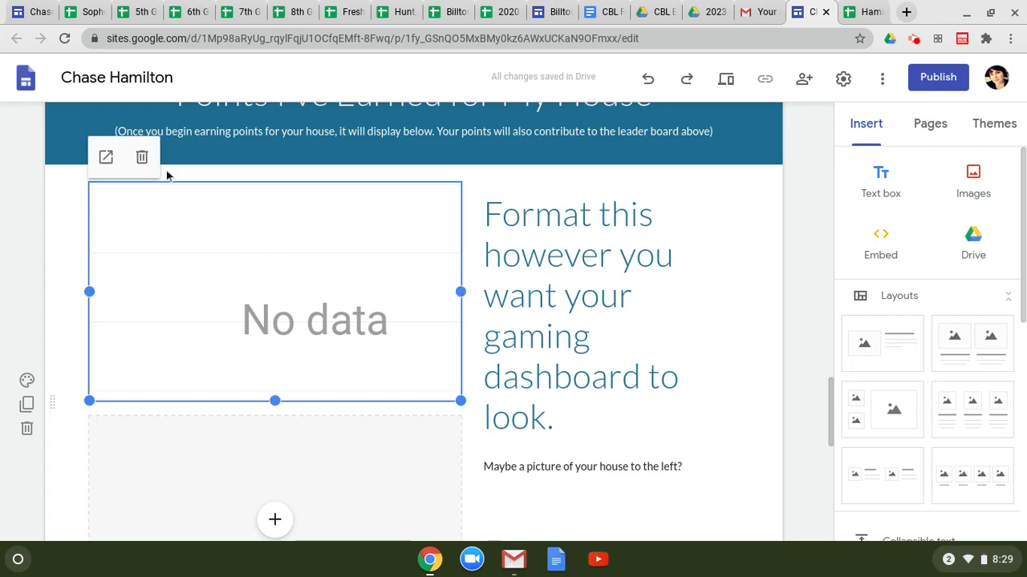
click(143, 157)
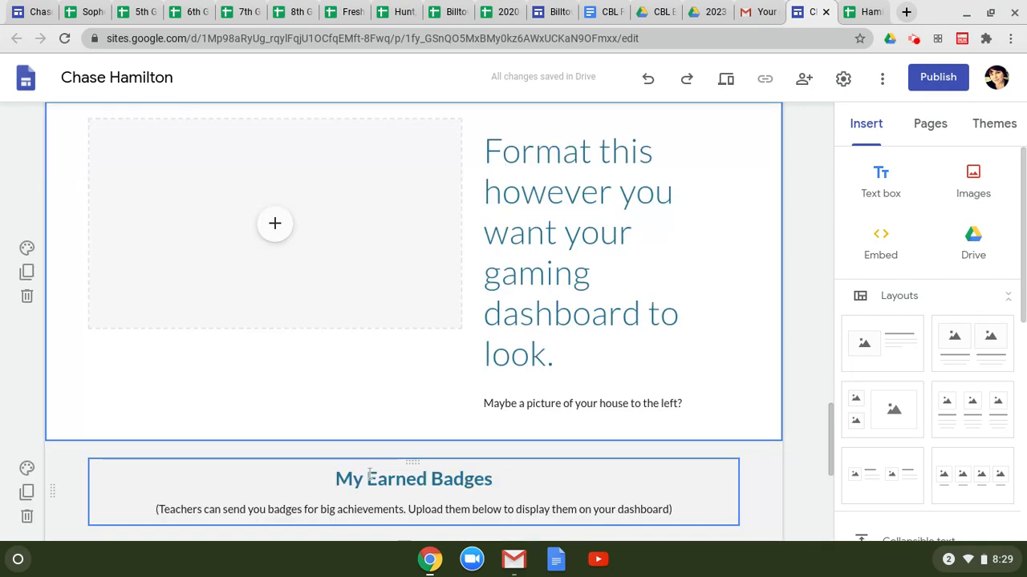
click(369, 474)
scroll(639, 273, up, 1)
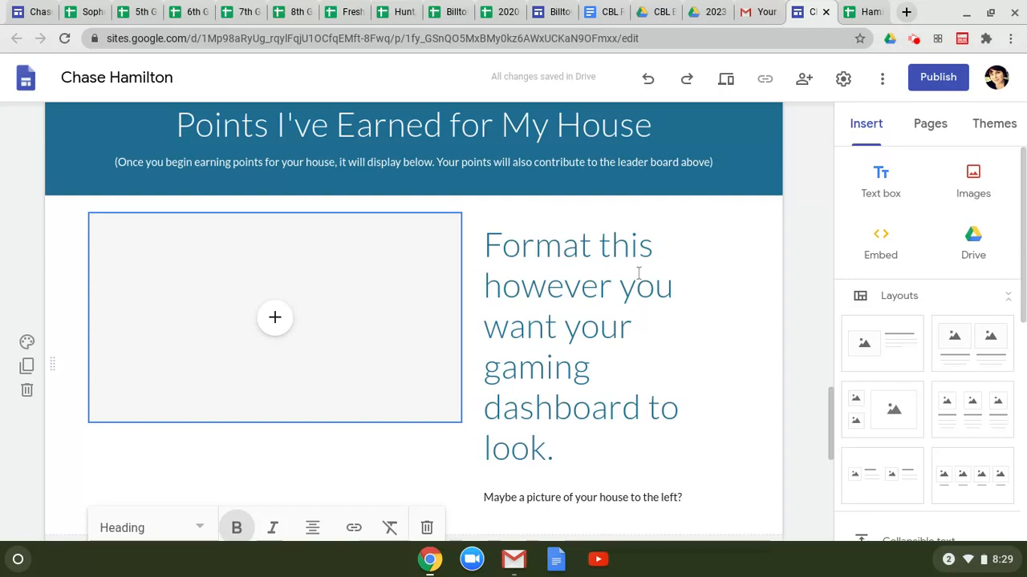
Step: Complete the student's name in the where clause of A1's BehaviorData QUERY formula
key(ctrl+Tab)
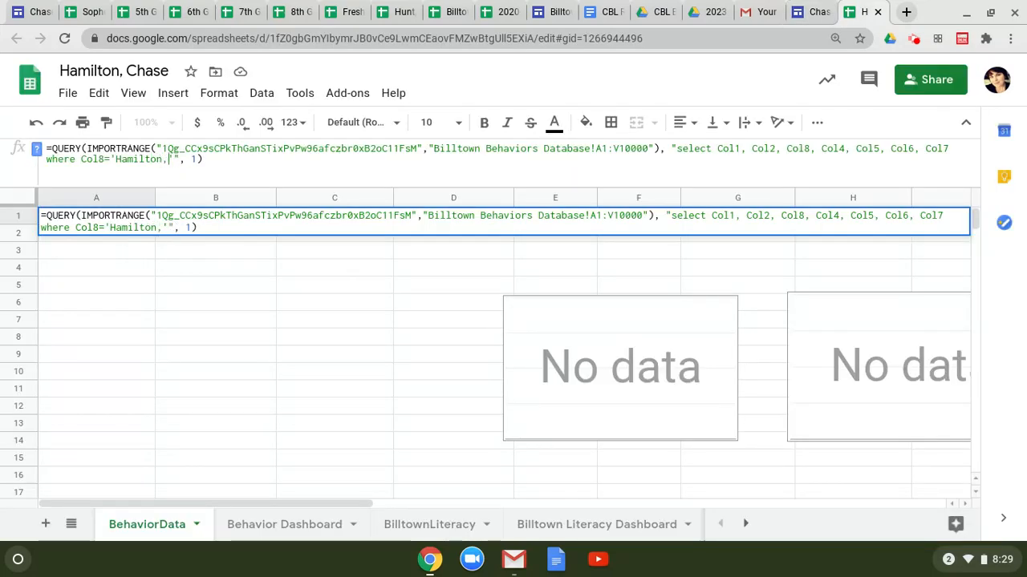
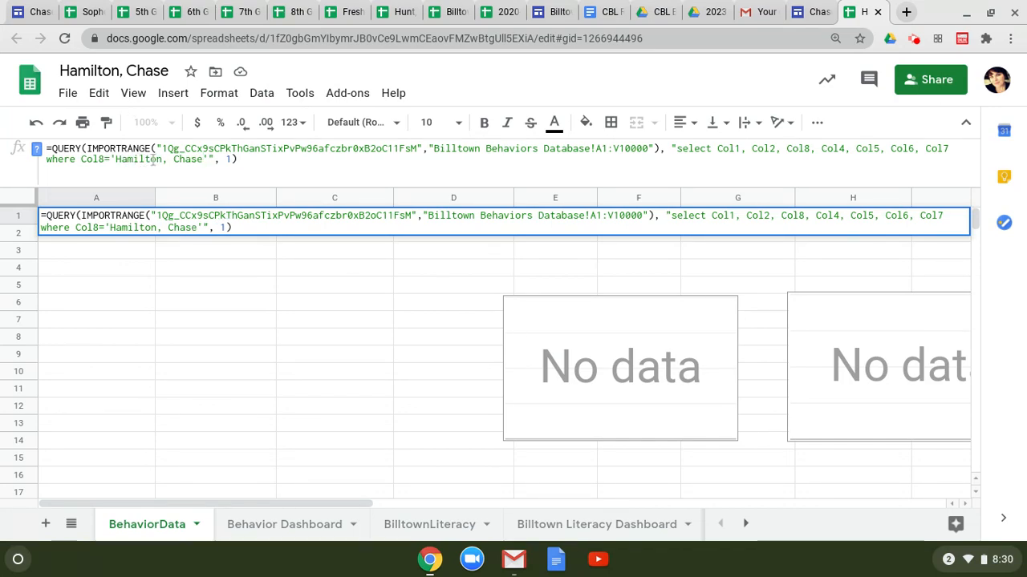
key(Right)
key(Right)
key(Right)
key(Right)
key(Right)
key(Right)
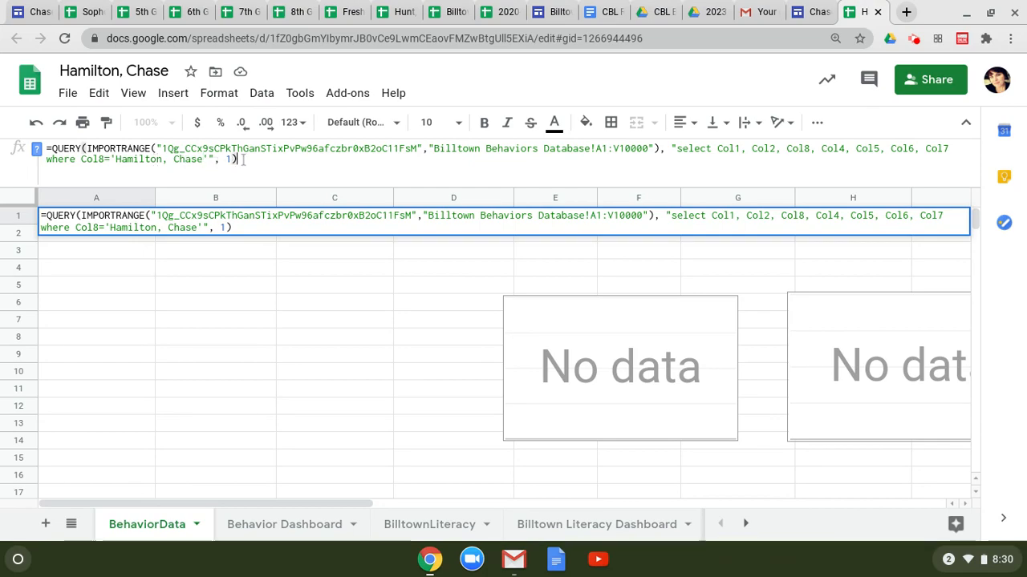
key(Return)
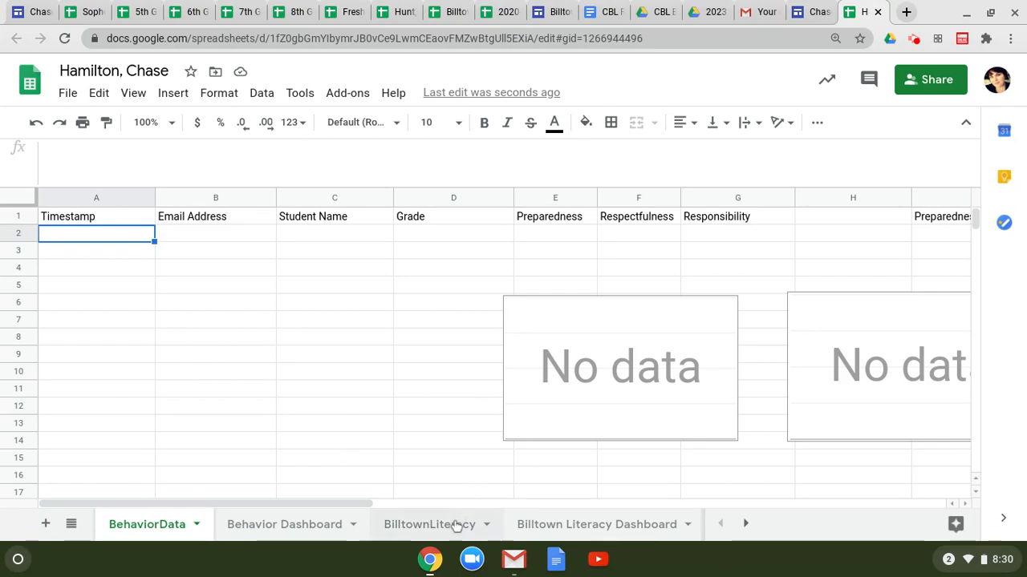
click(745, 525)
Step: On the BilltownLiteracy sheet, replace the previous student's name in A1's QUERY formula with this student's
click(745, 525)
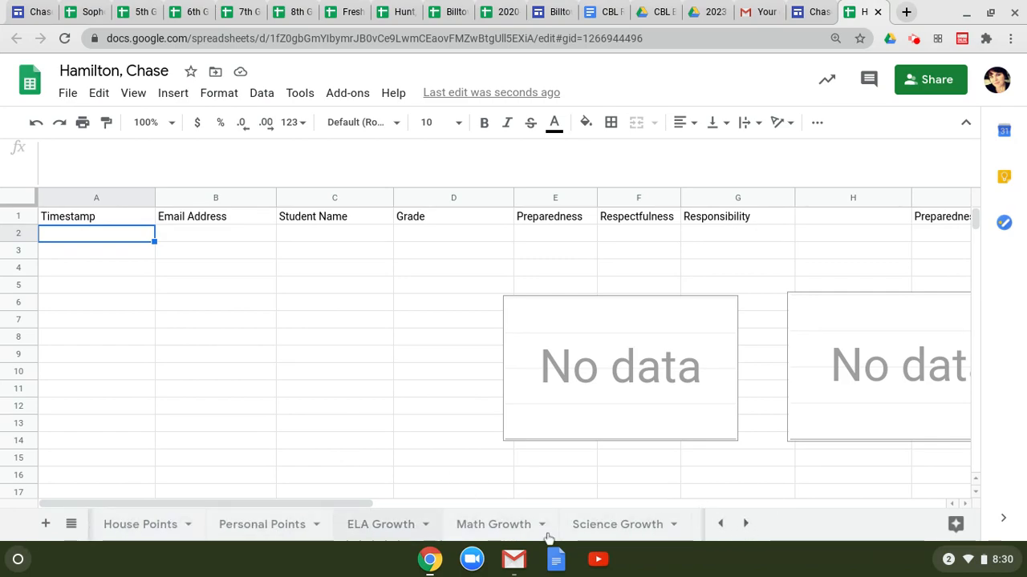
click(720, 525)
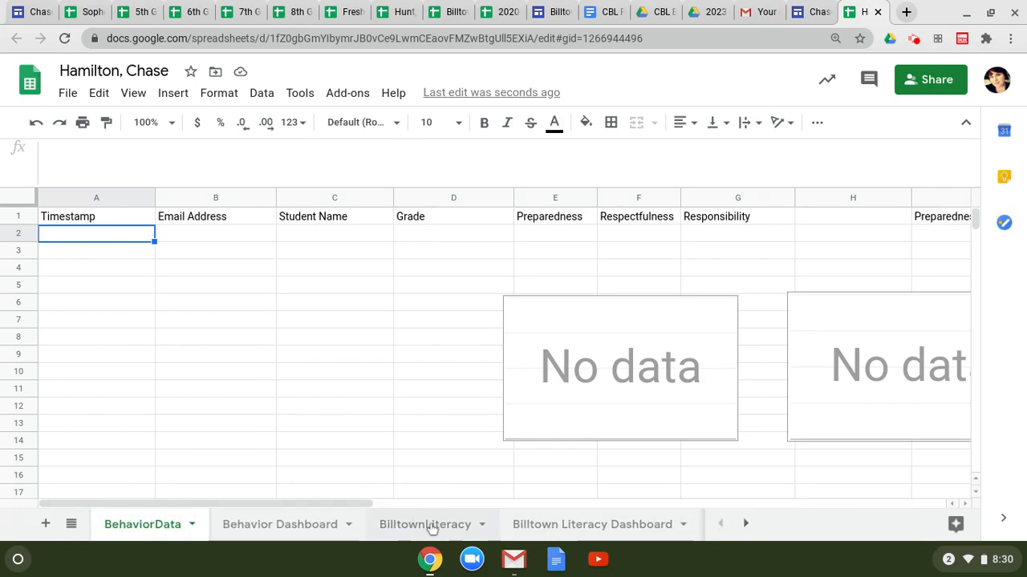
click(744, 524)
click(742, 525)
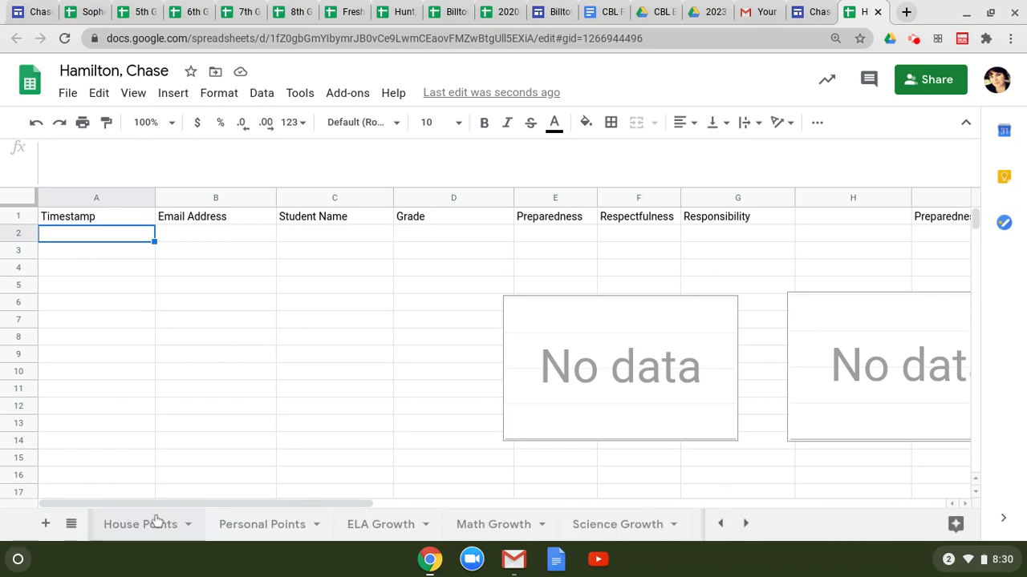
click(720, 524)
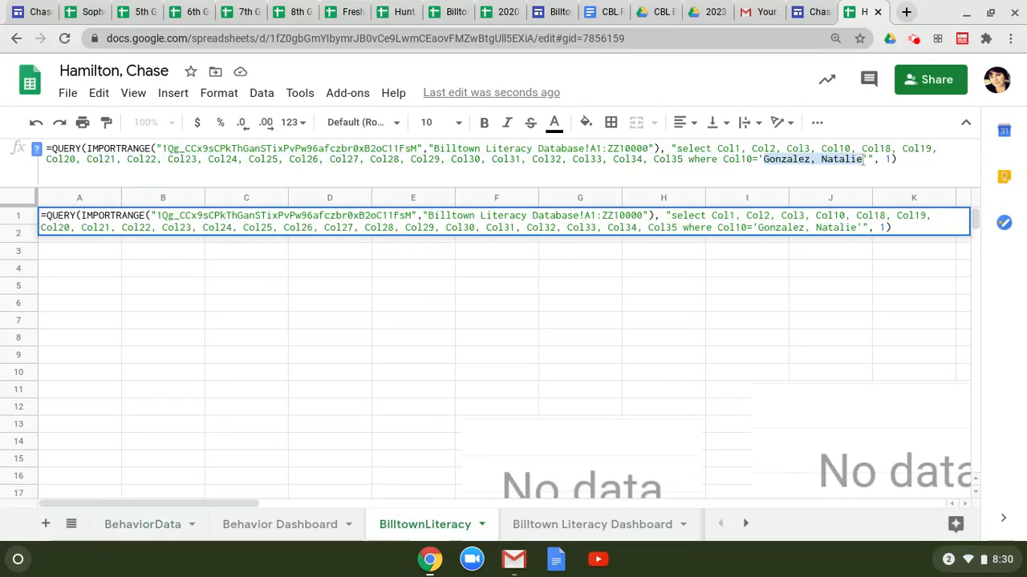
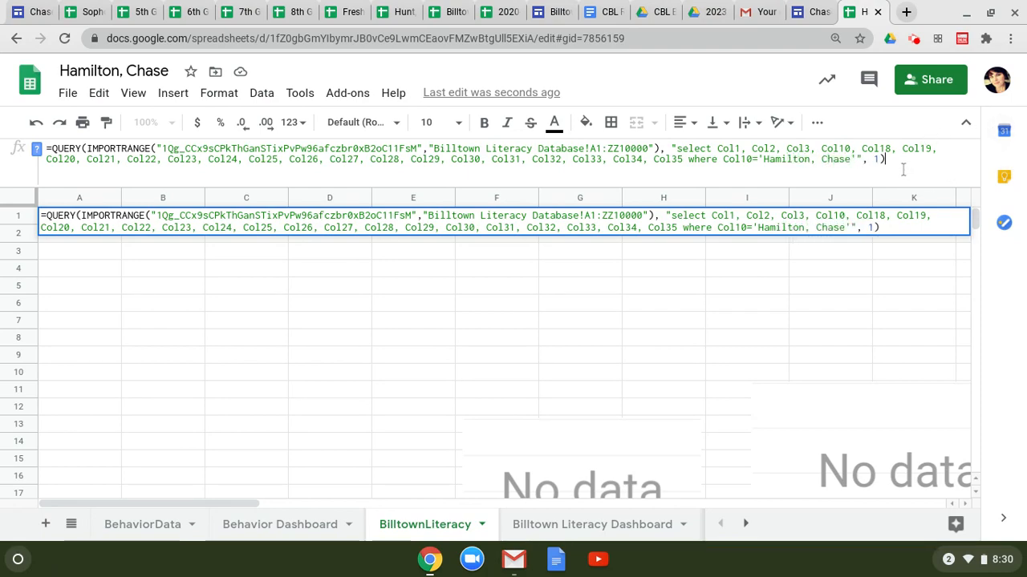
key(Return)
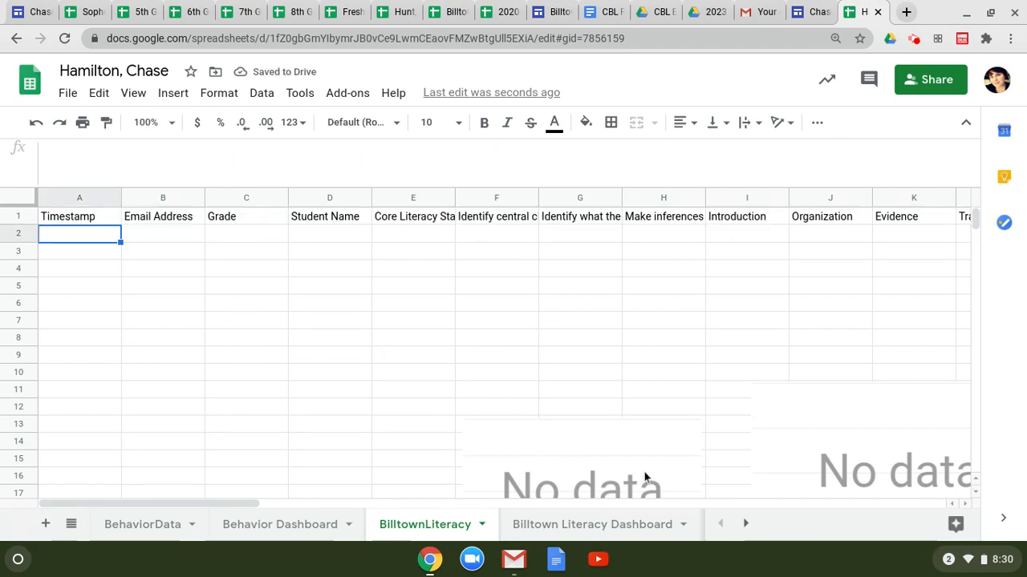
click(744, 526)
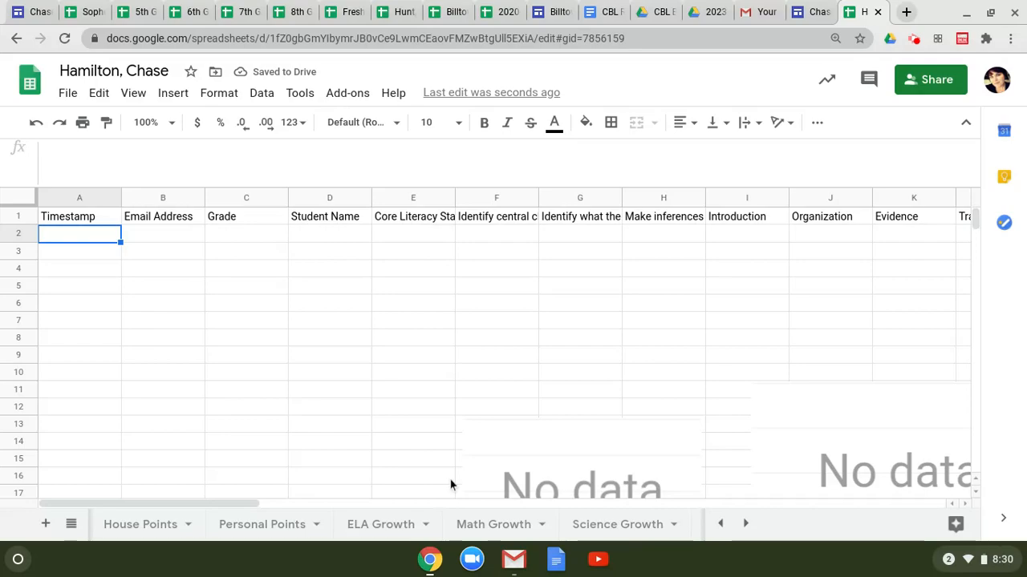
Step: Make the House Points sheet's A1 QUERY formula filter for this student
click(139, 524)
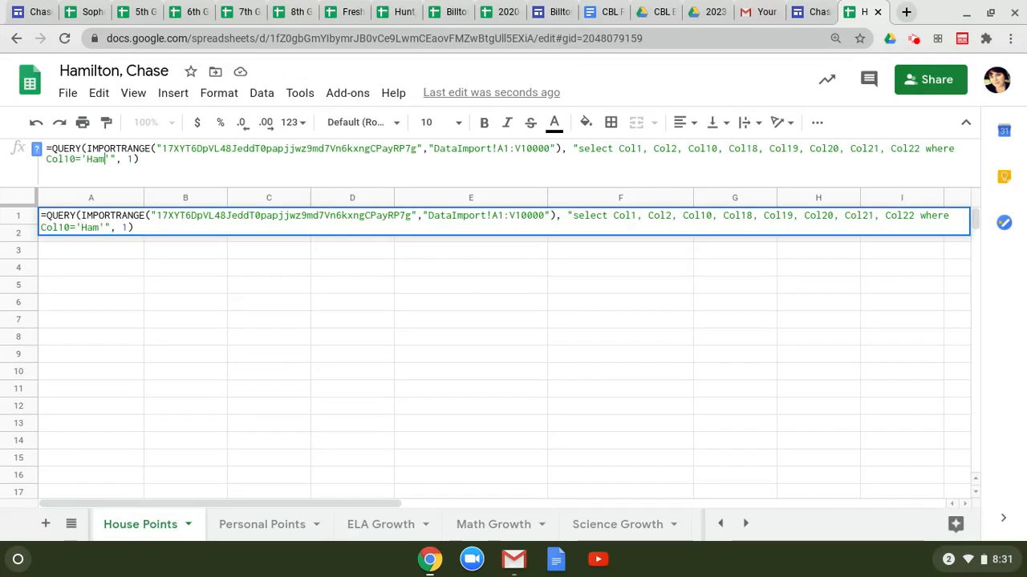
key(Return)
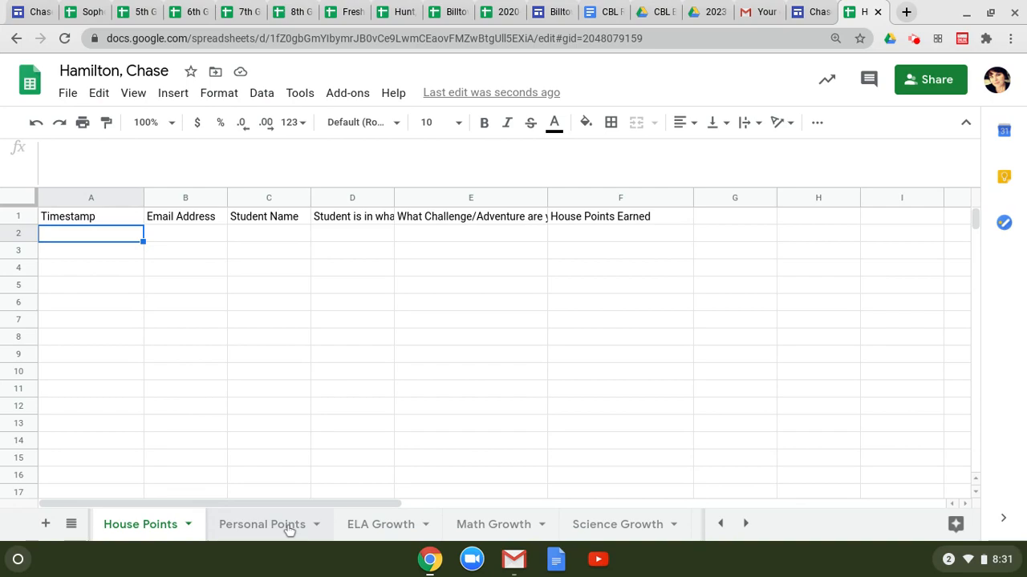
click(288, 527)
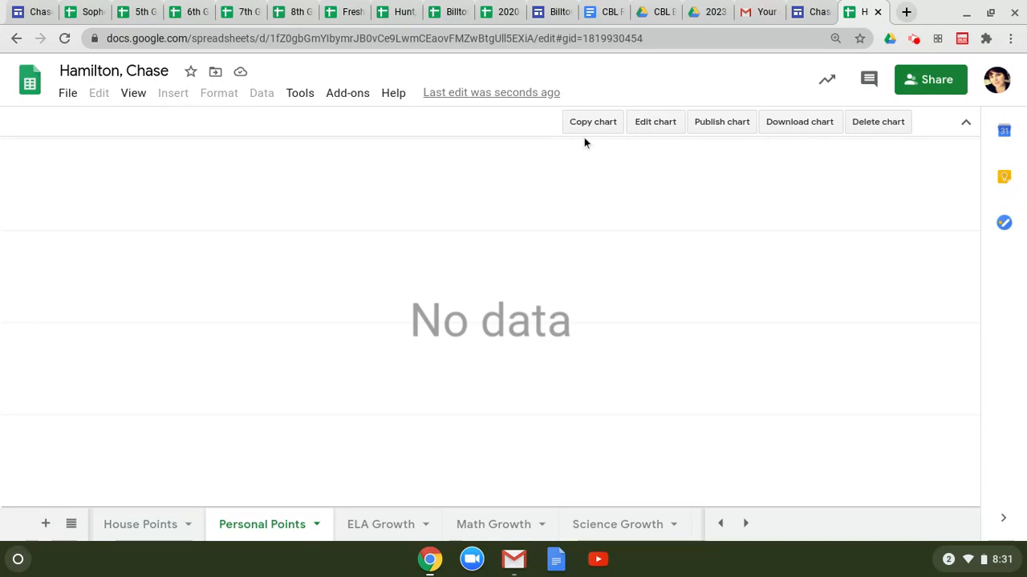
Step: Publish the House Points Earned chart to the web and confirm the publishing prompt
click(721, 122)
click(418, 322)
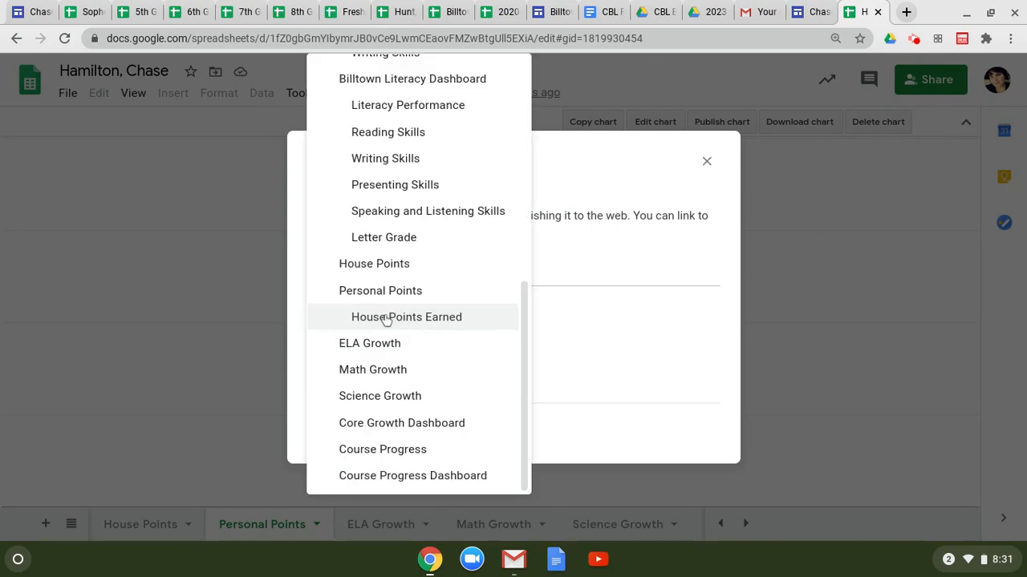
click(385, 318)
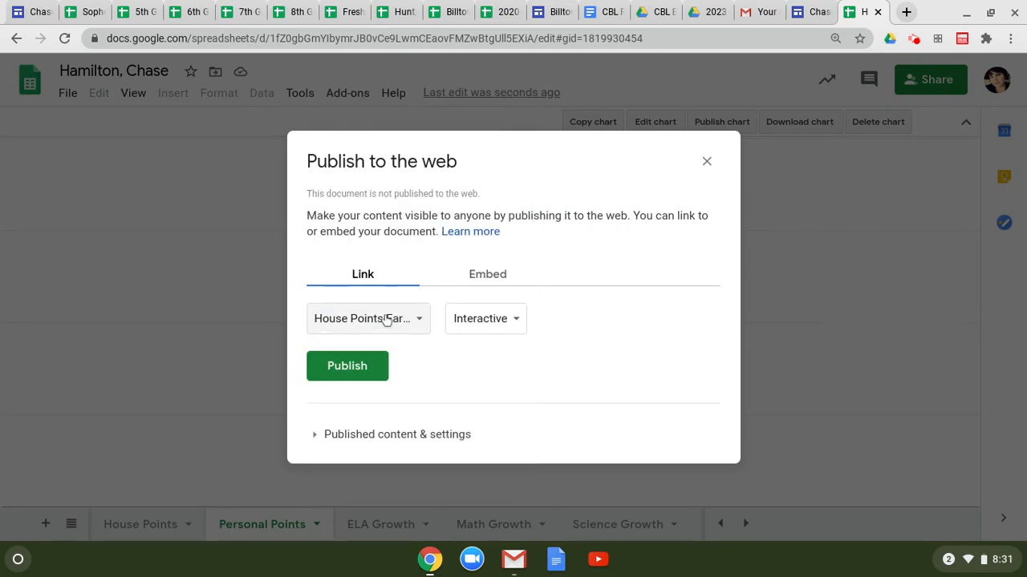
click(359, 374)
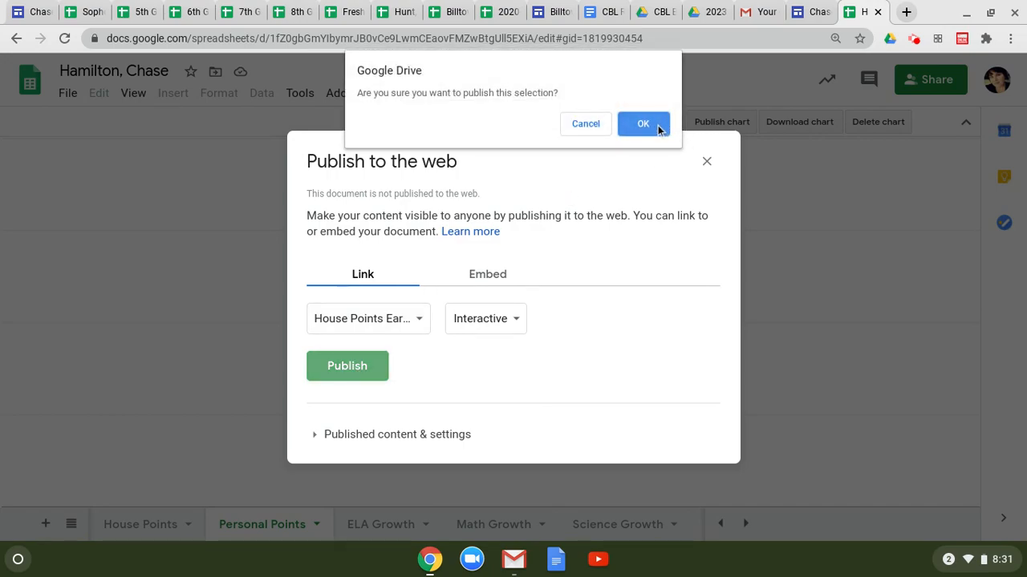
click(648, 125)
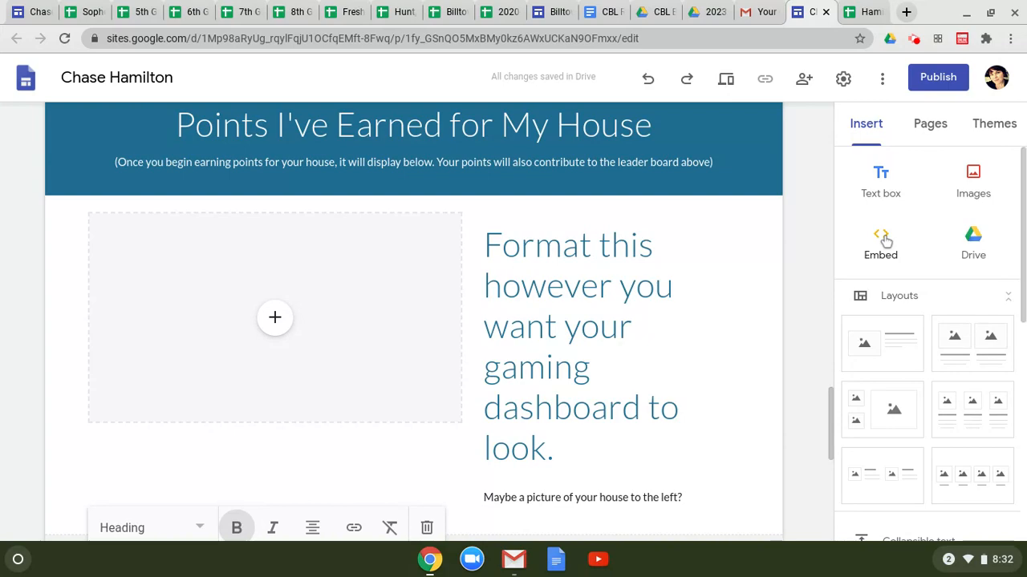
Step: Embed the published House Points chart link on the site page
click(881, 240)
key(ctrl+v)
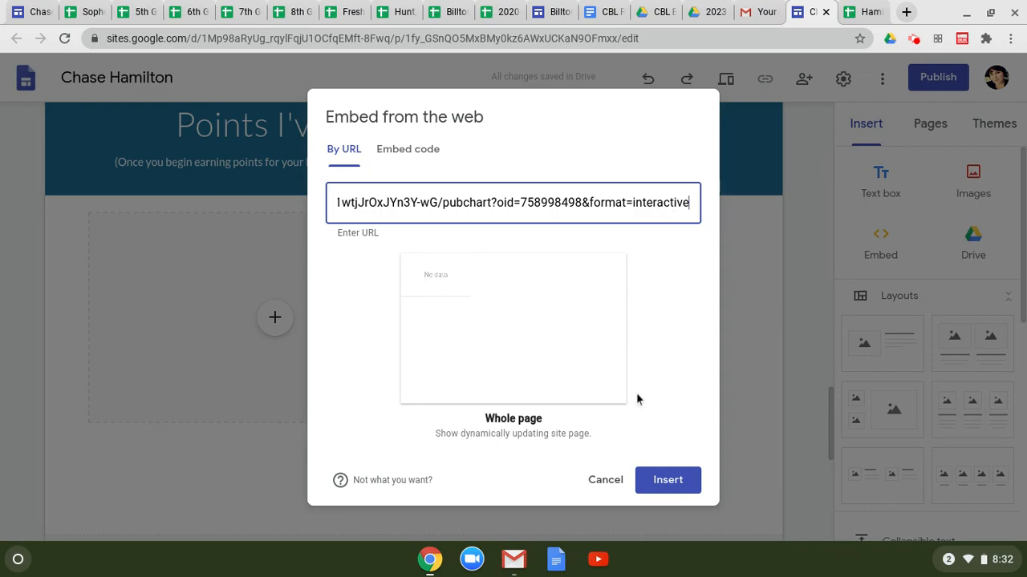
click(664, 481)
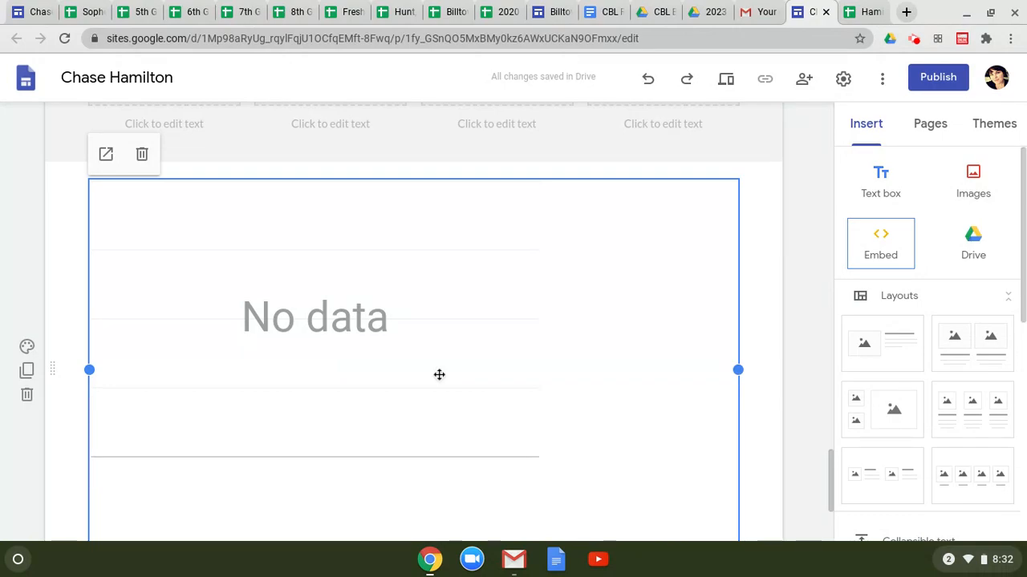
Step: Move the embedded chart into the empty box under Points I've Earned for My House
drag(439, 374, 365, 235)
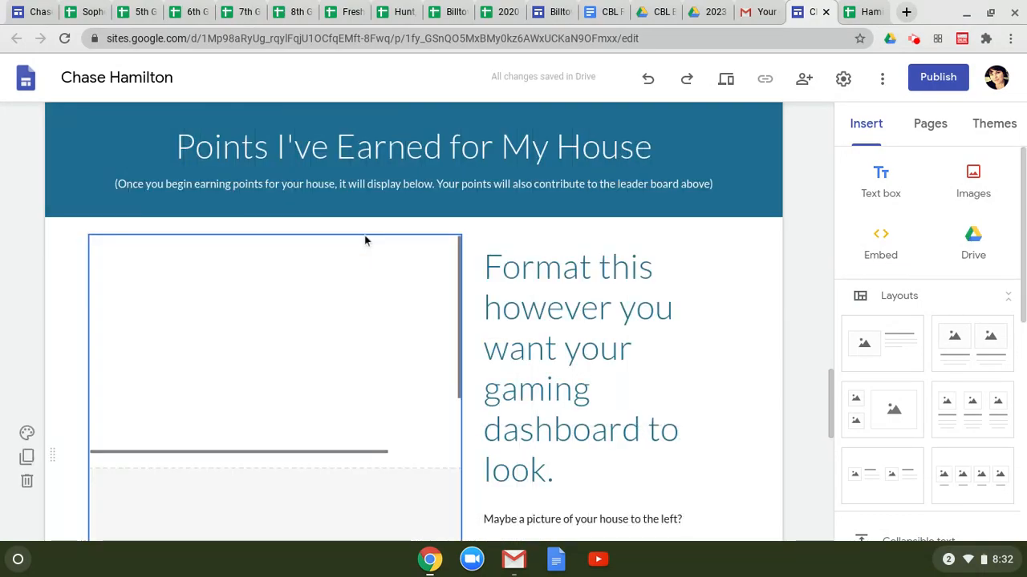
scroll(416, 336, down, 3)
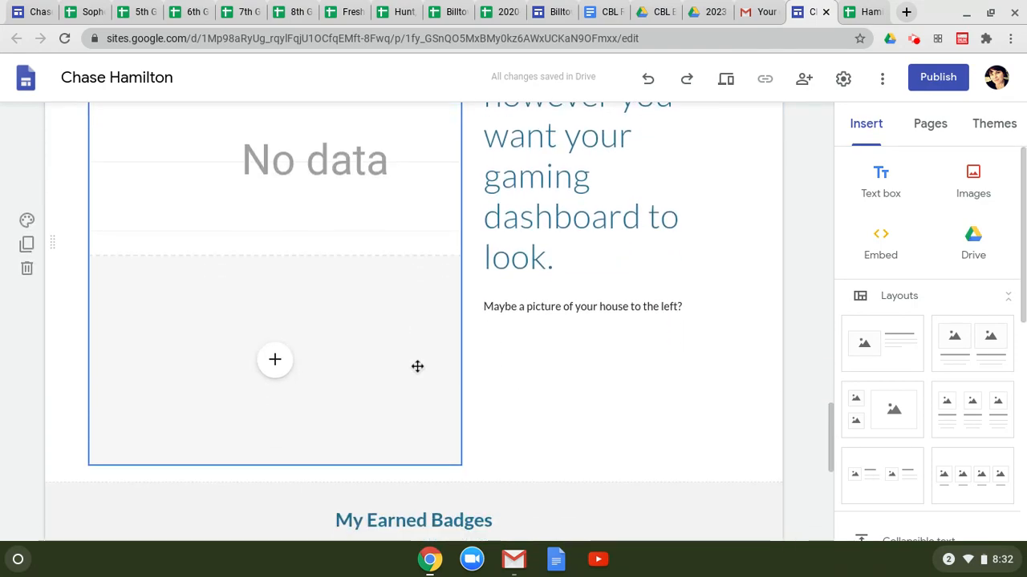
scroll(417, 364, up, 3)
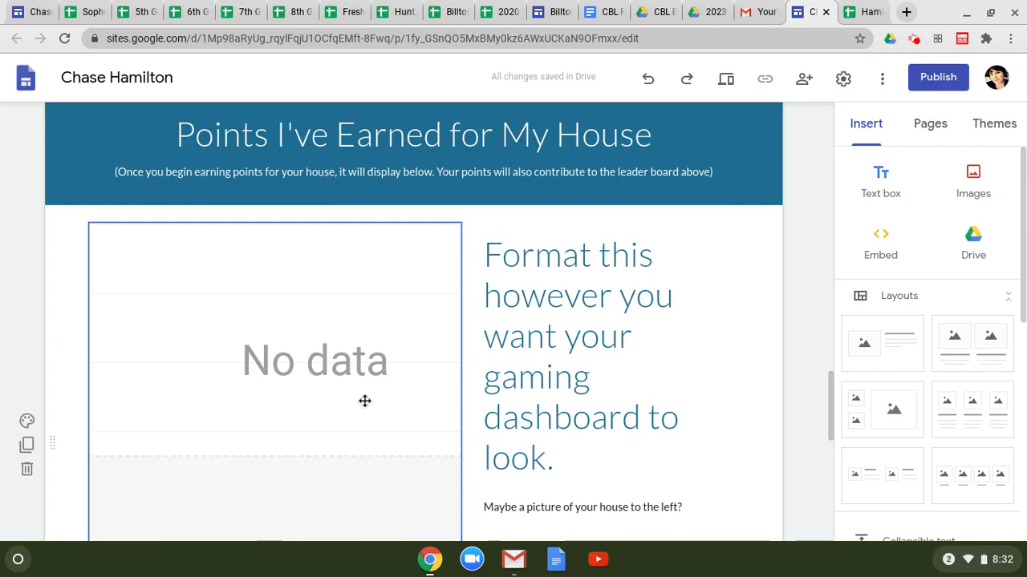
scroll(363, 401, up, 15)
scroll(362, 401, up, 2)
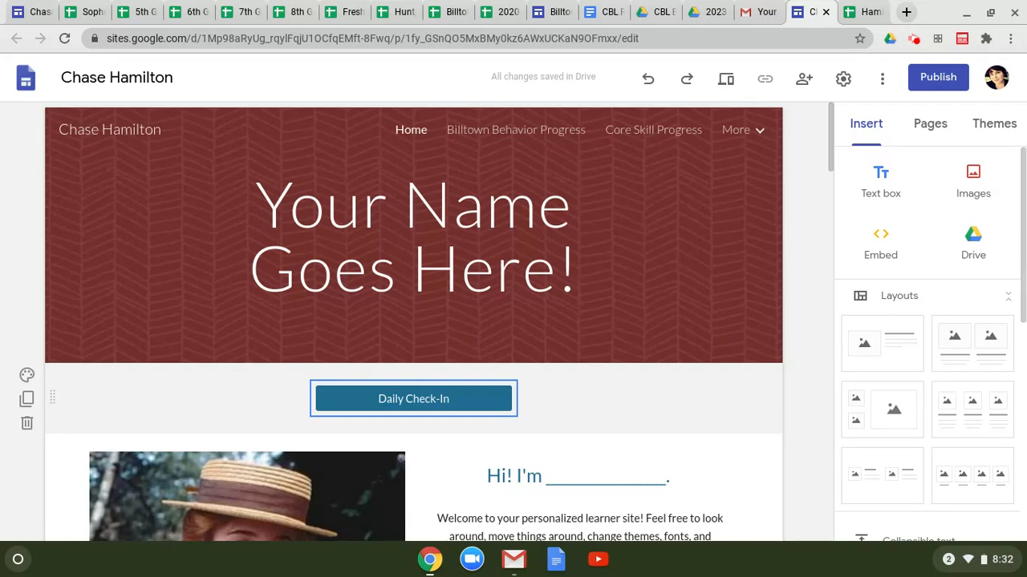
Step: Publish the Behavior Dashboard sheet to the web and confirm
key(ctrl+Tab)
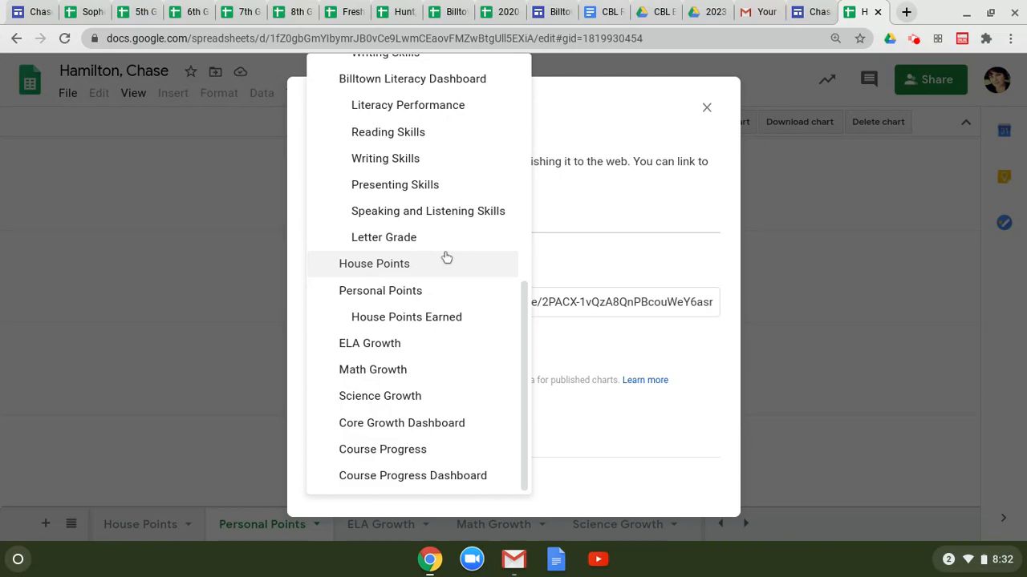
scroll(446, 257, up, 5)
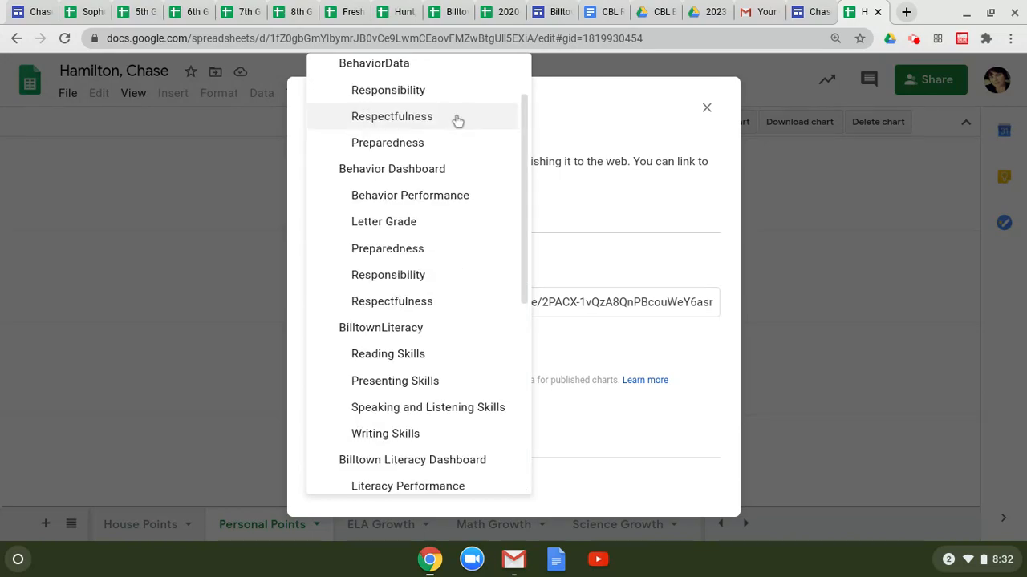
click(456, 176)
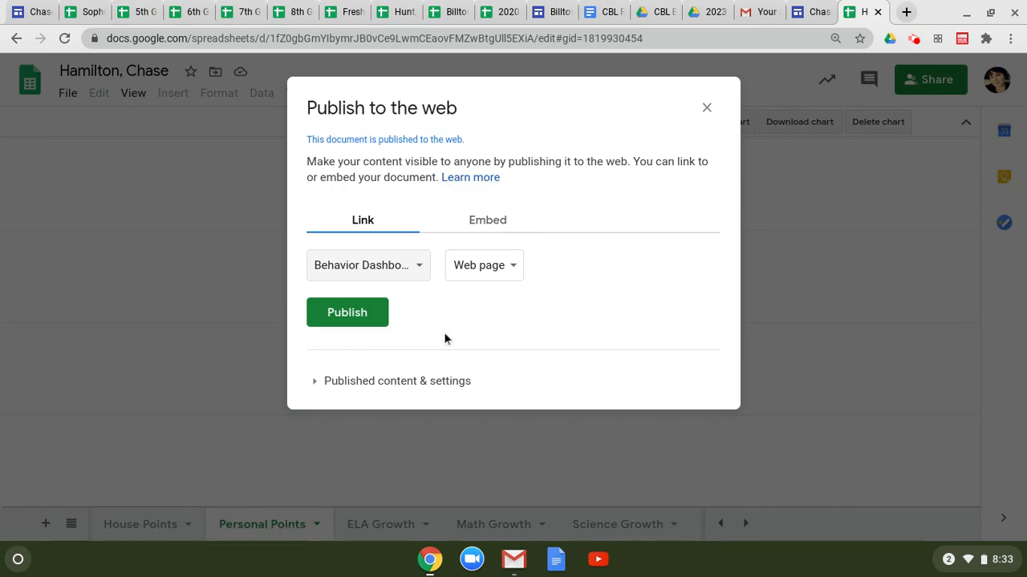
click(367, 319)
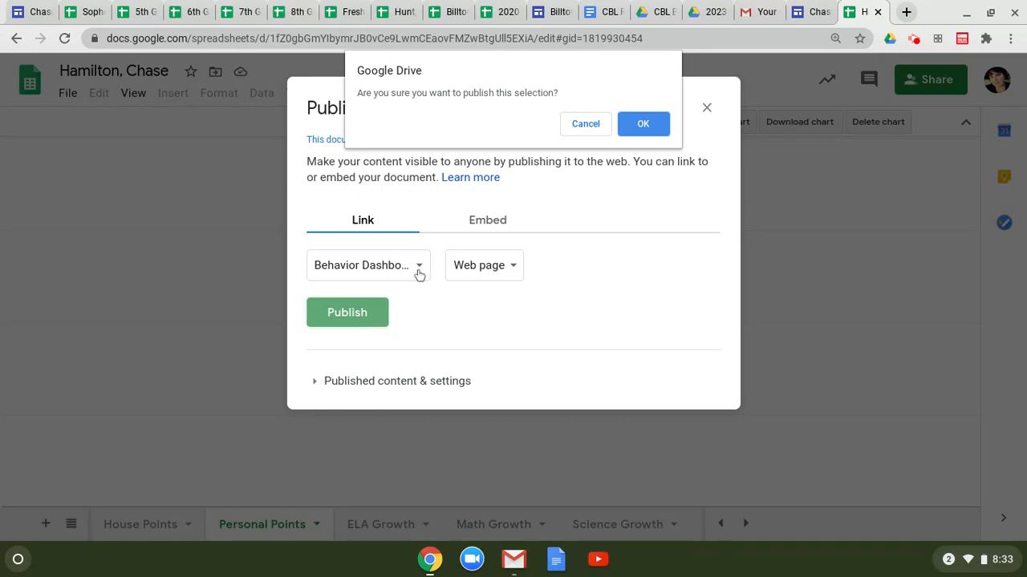
key(Return)
Step: Copy the Behavior Dashboard's published link and return to the site editor
right_click(520, 301)
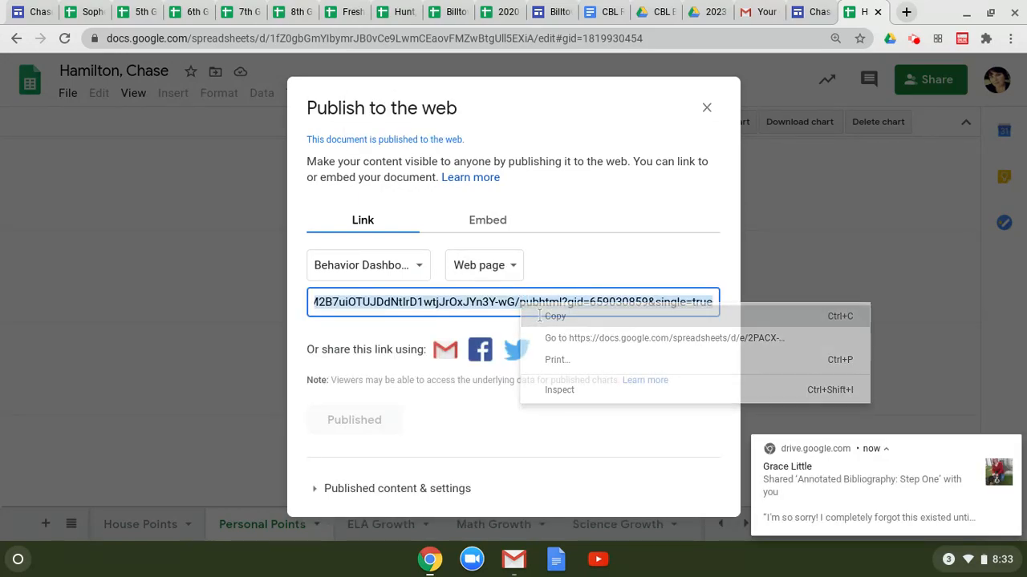
click(539, 316)
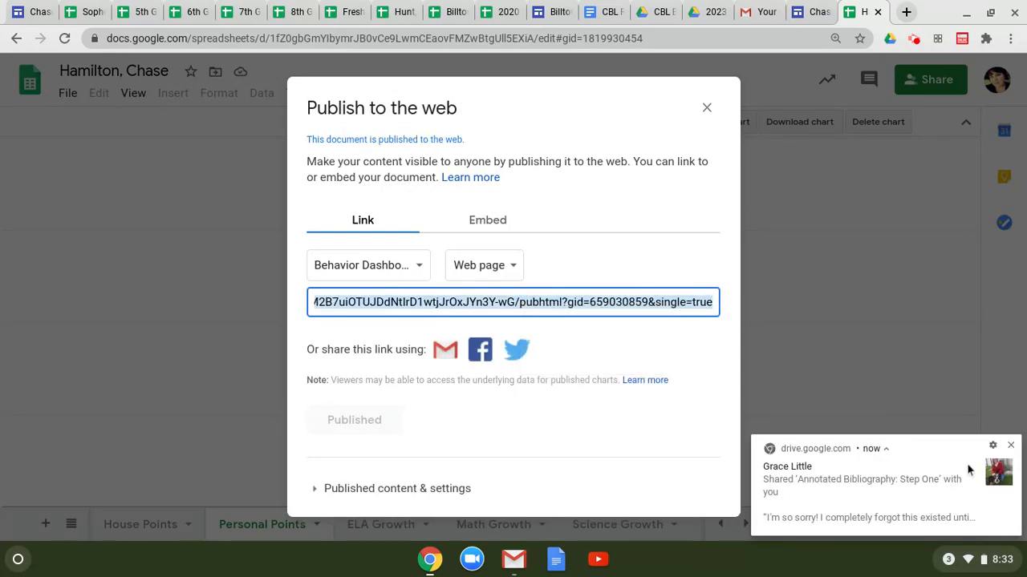
click(1011, 445)
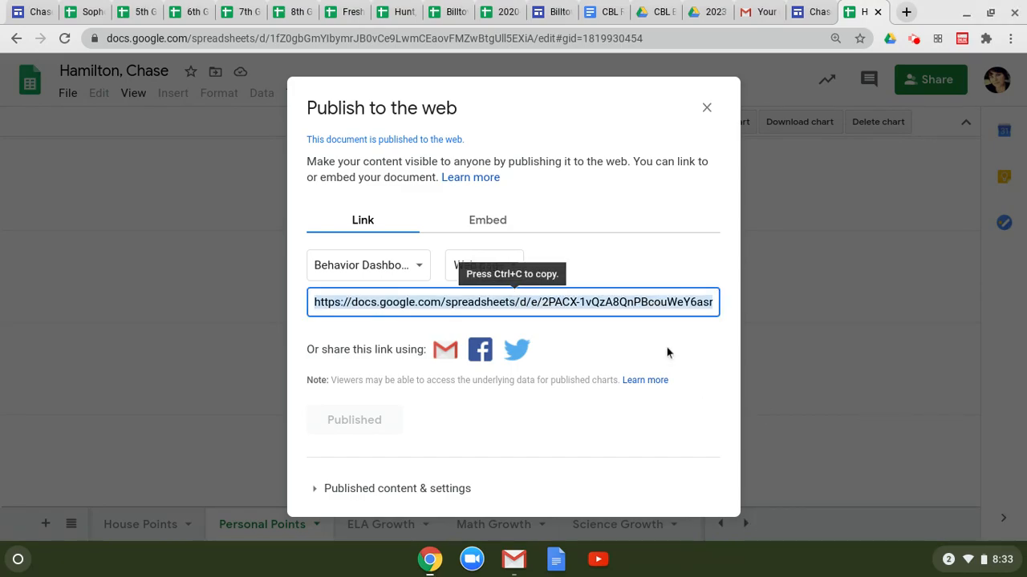
click(812, 12)
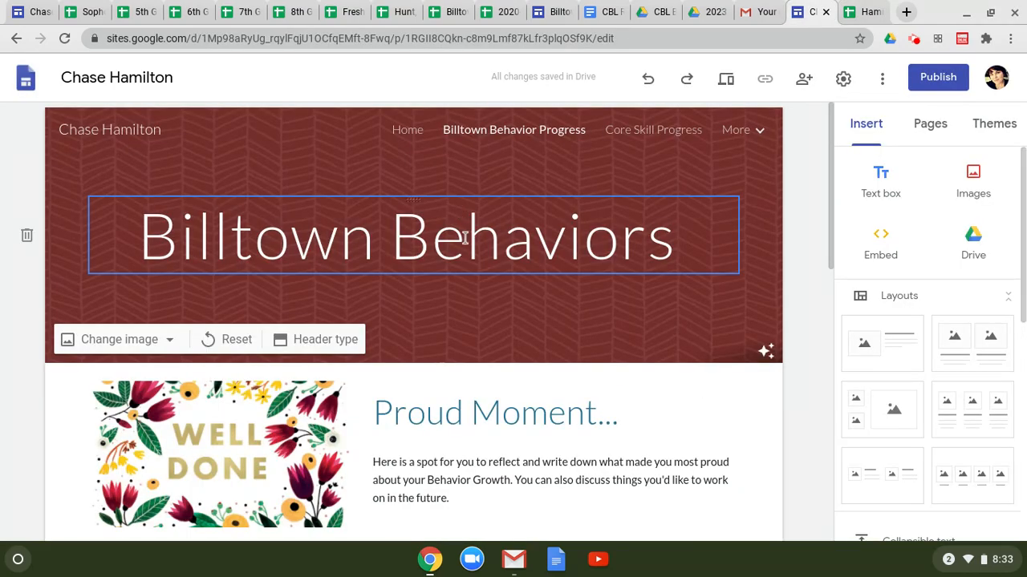
scroll(463, 237, down, 8)
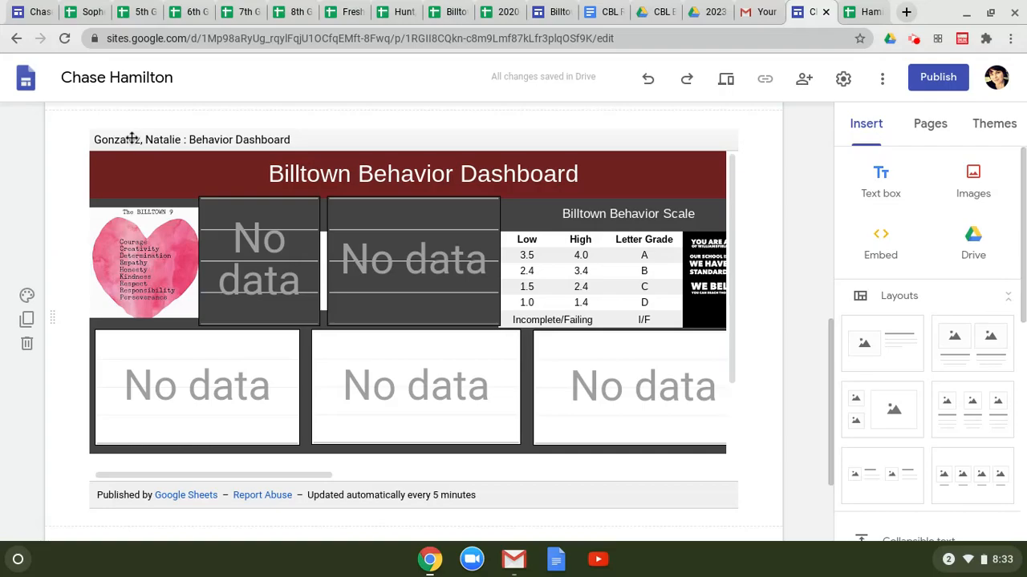
Step: Embed the published Behavior Dashboard link on the site page
scroll(132, 140, up, 5)
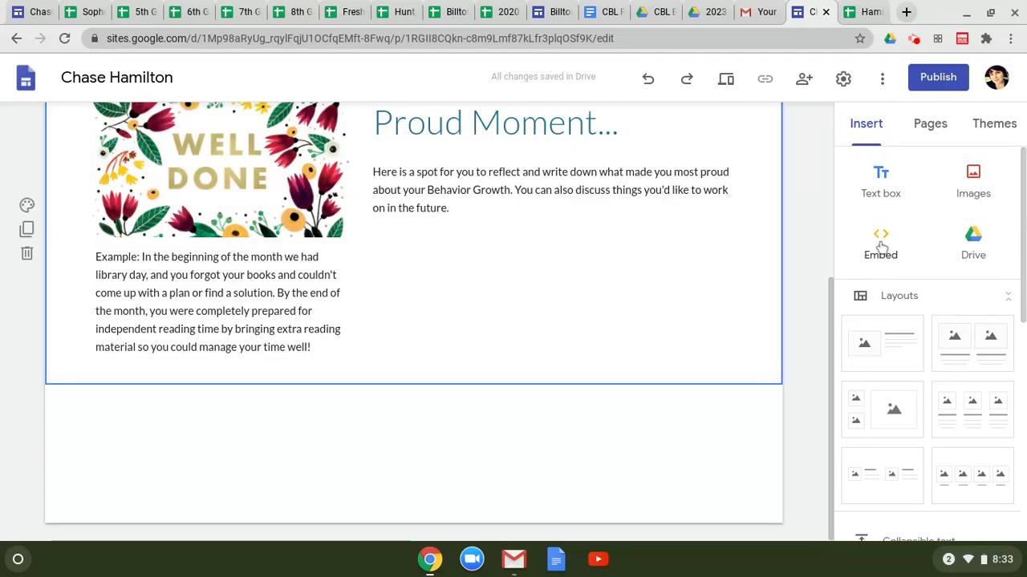
click(881, 245)
right_click(451, 306)
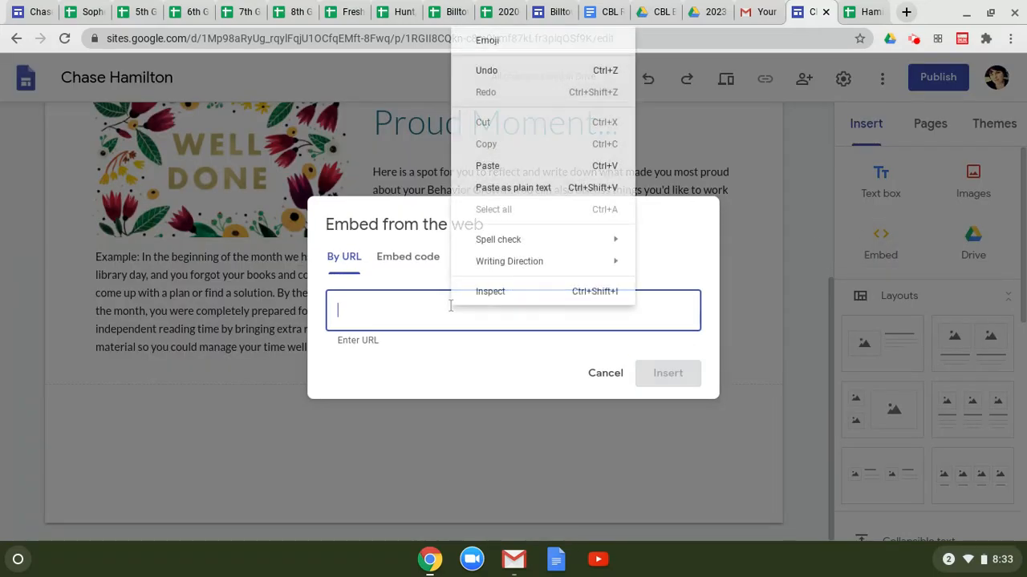
click(495, 170)
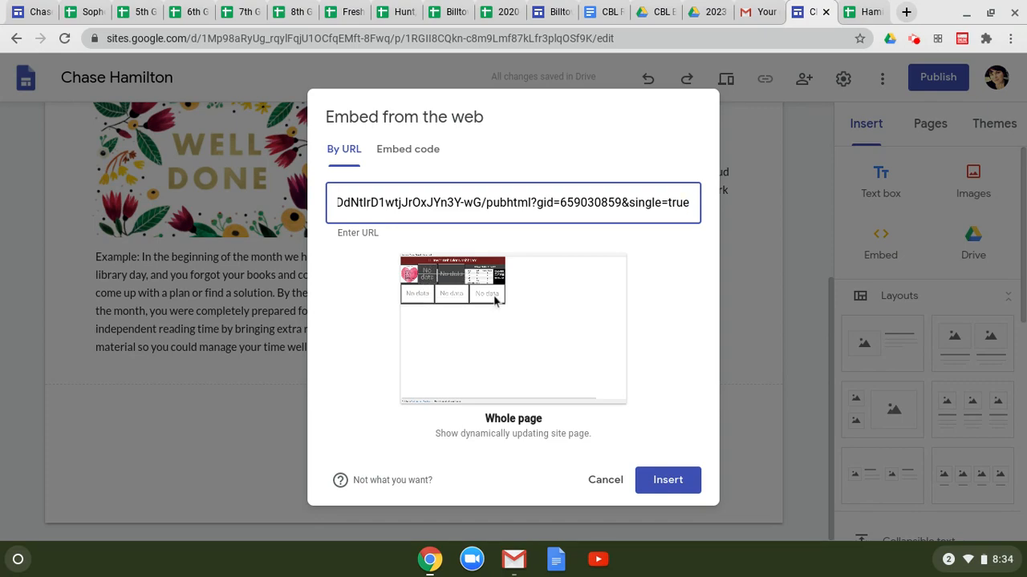
click(690, 486)
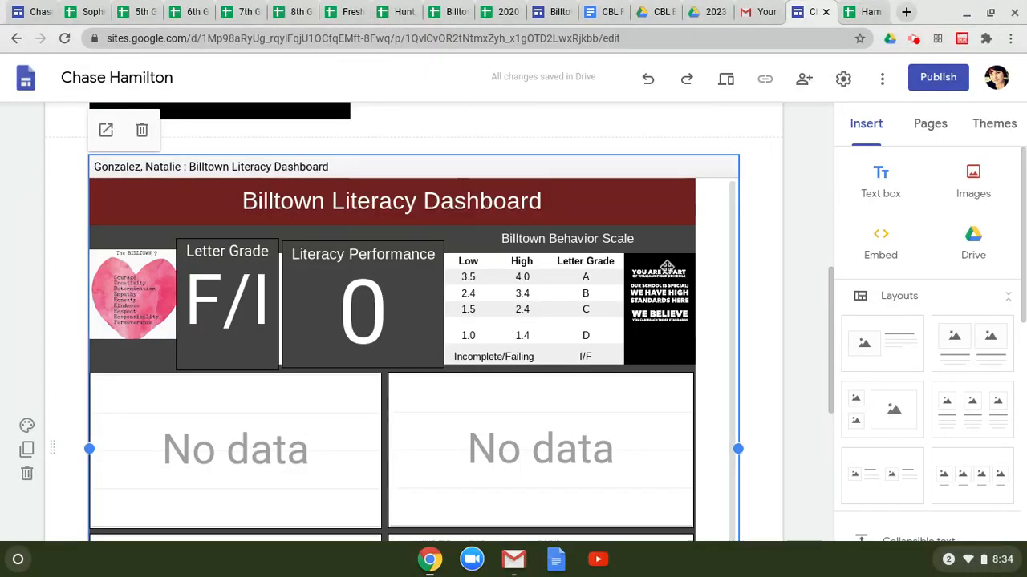
Step: Delete the old literacy dashboard embed from Core Skill Progress
scroll(666, 267, down, 1)
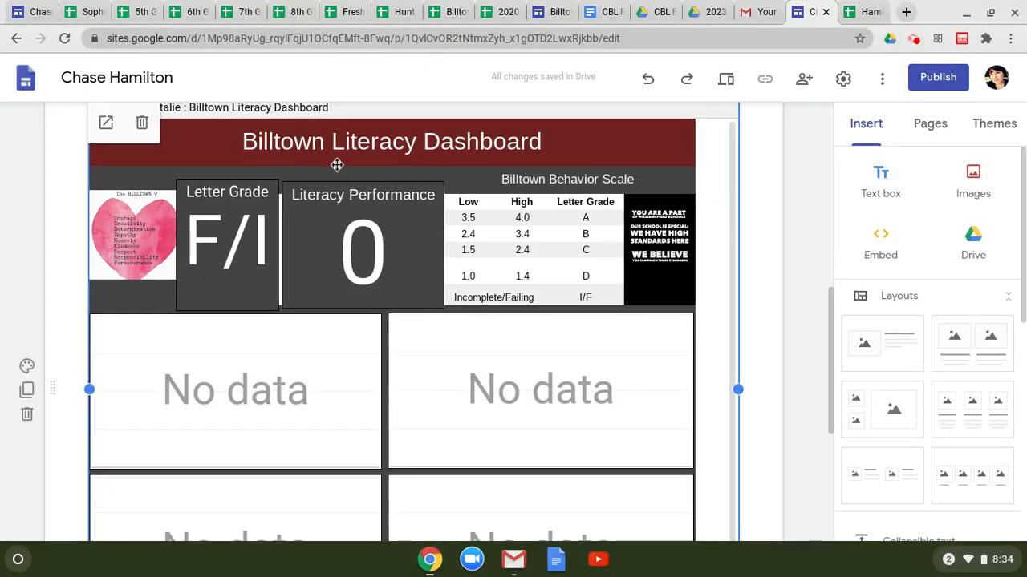
click(142, 124)
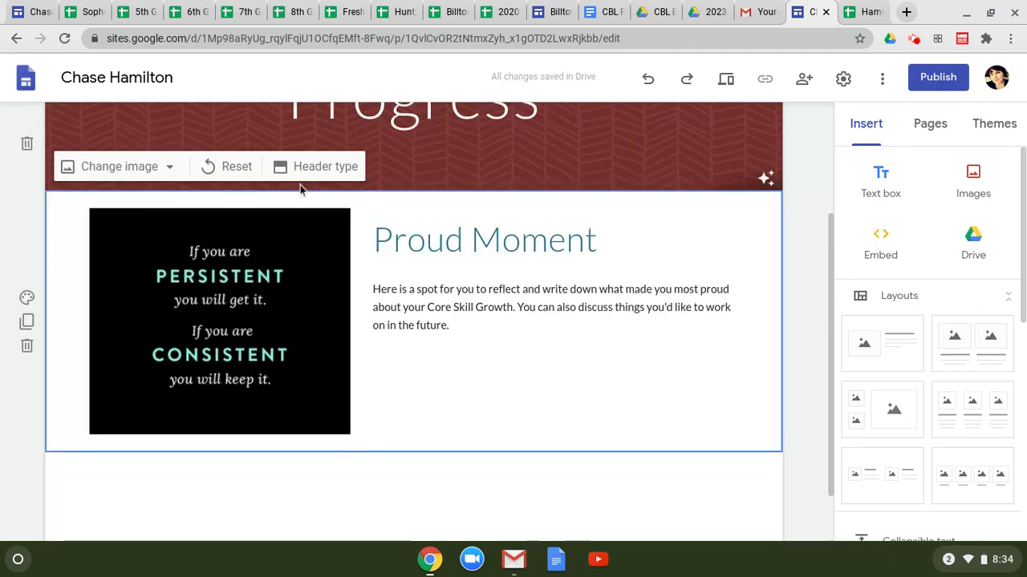
click(860, 11)
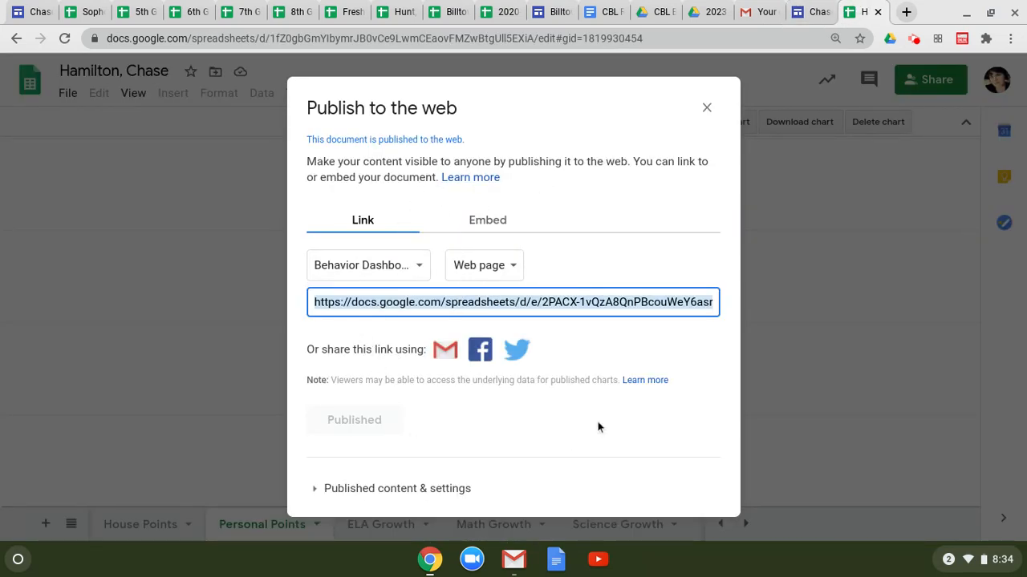
Step: Publish the Billtown Literacy Dashboard sheet as a web page
click(419, 271)
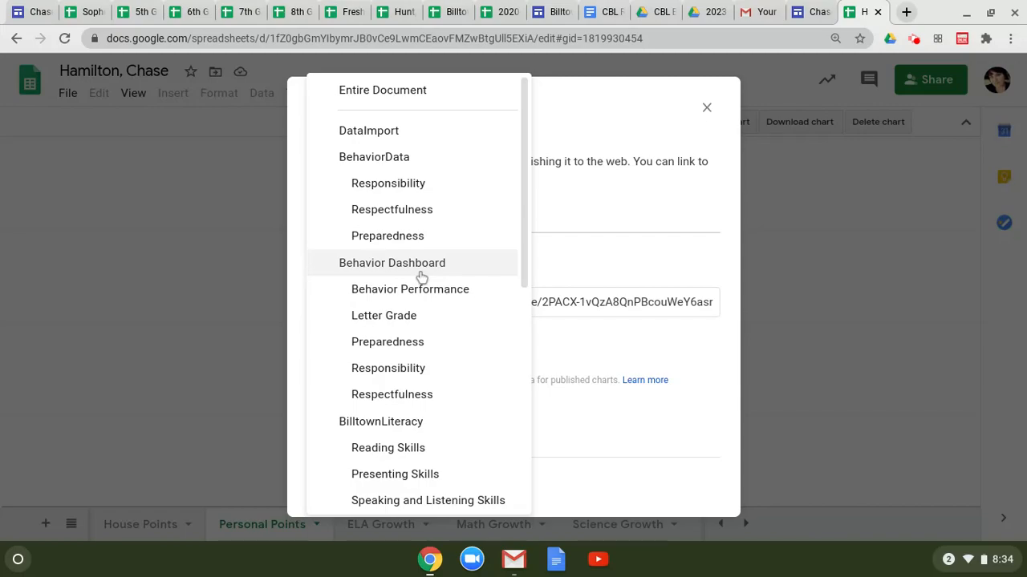
scroll(422, 305, down, 3)
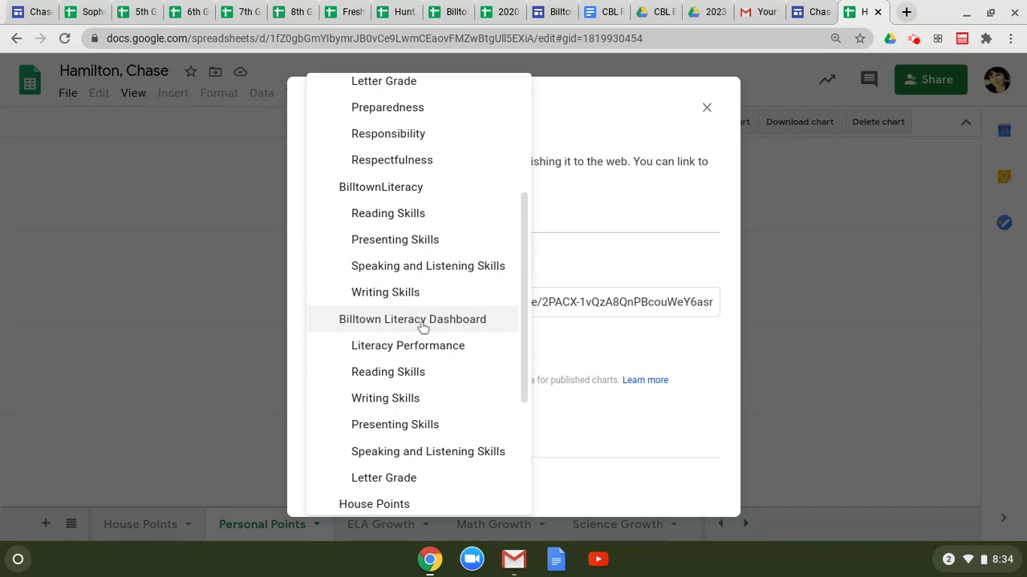
click(423, 321)
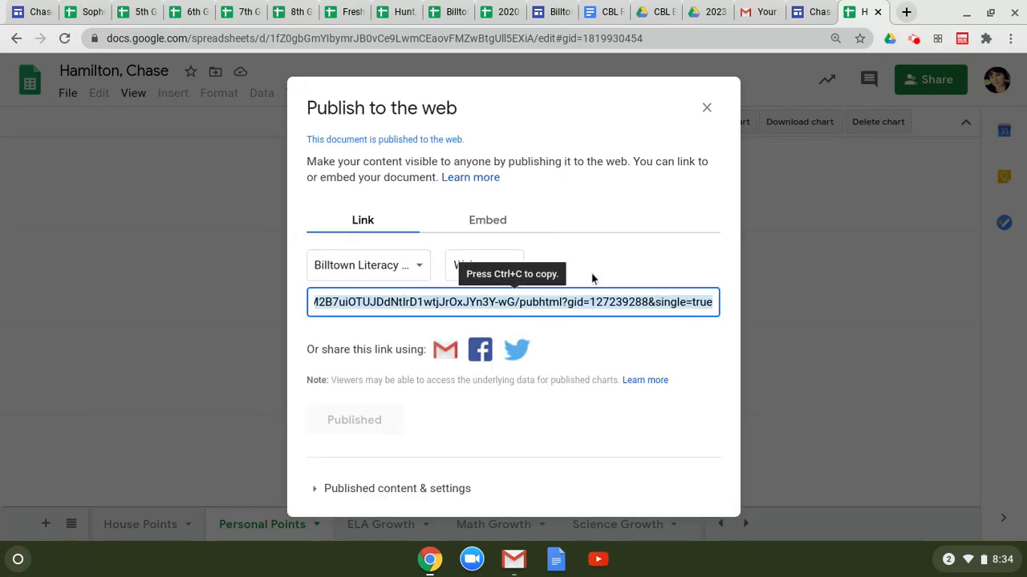
Step: Copy the Literacy Dashboard's published link and go back to the site editor
right_click(550, 302)
click(579, 319)
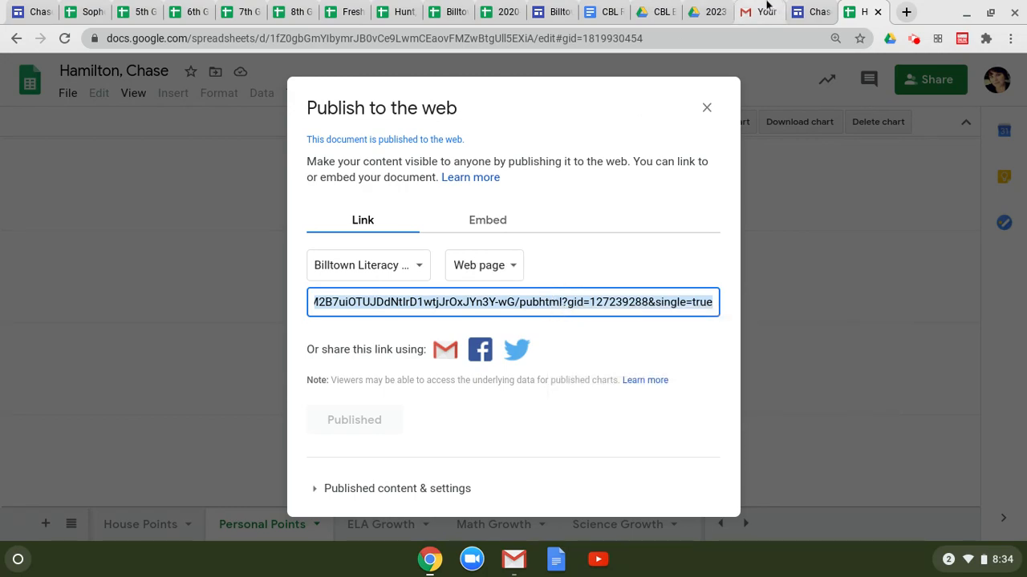
click(817, 6)
scroll(323, 225, down, 1)
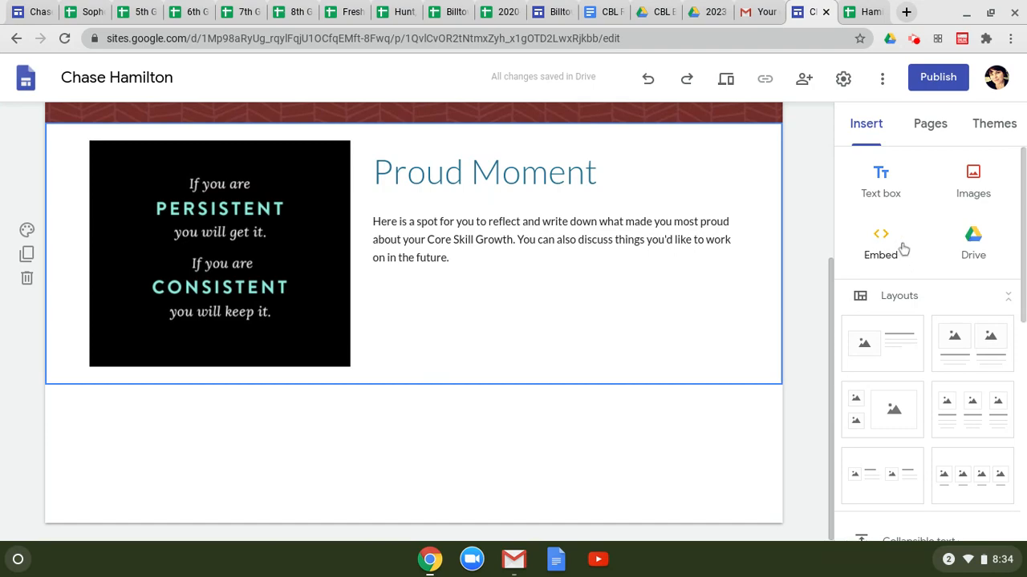
Step: Embed the pasted Billtown Literacy Dashboard link on the Core Skill Progress page
click(874, 250)
right_click(478, 303)
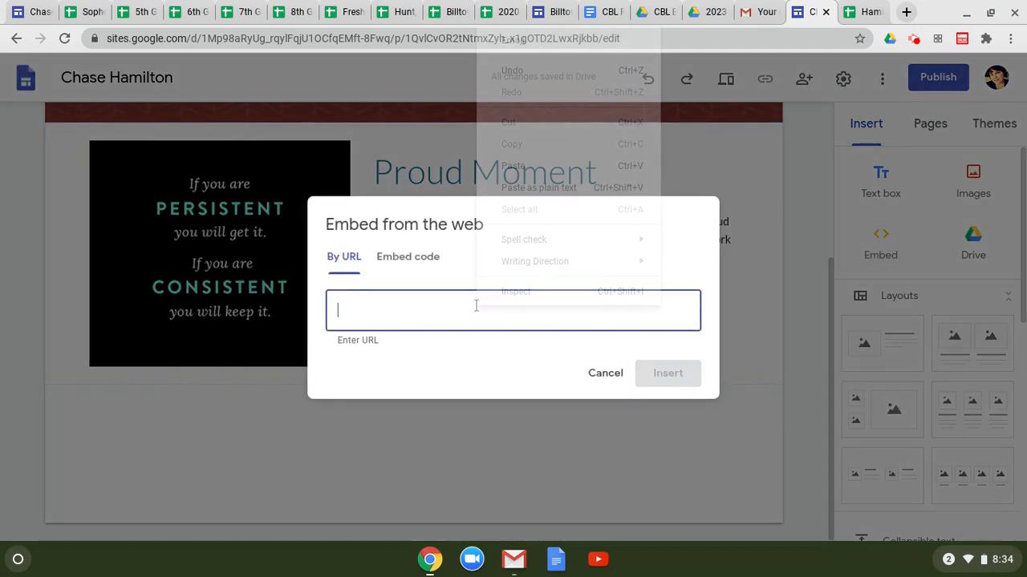
click(535, 159)
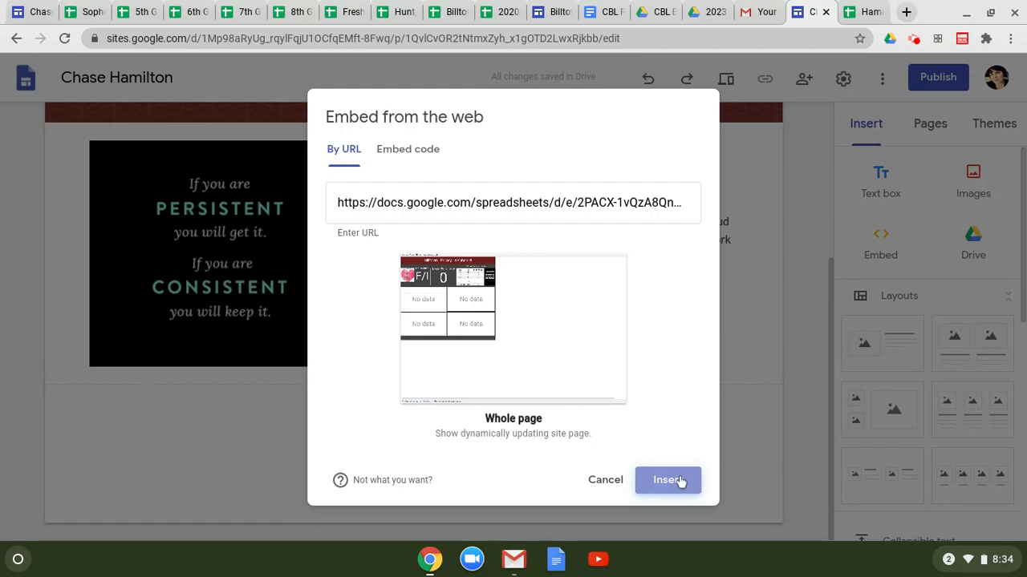
click(668, 480)
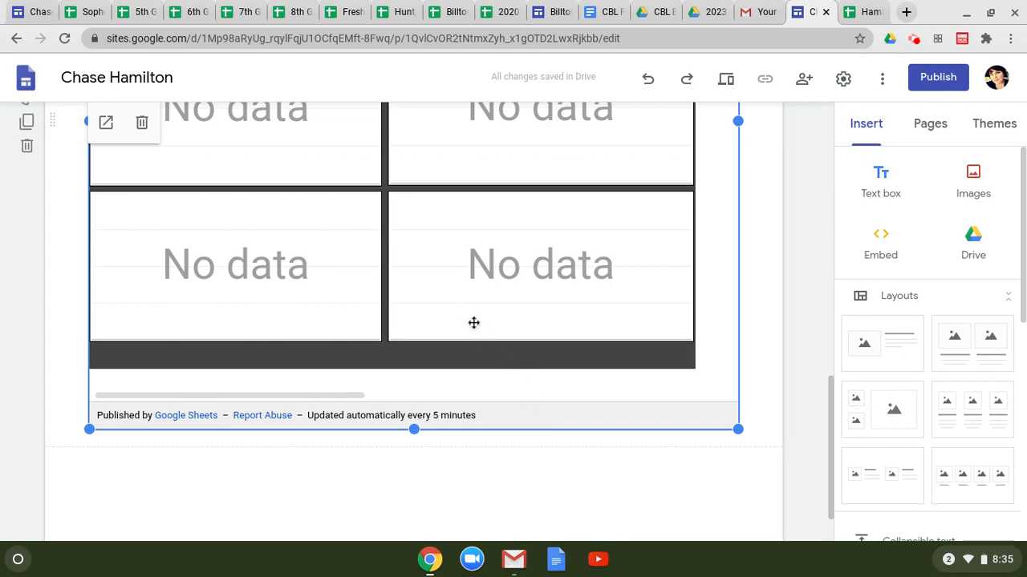
scroll(477, 340, up, 4)
scroll(479, 340, up, 6)
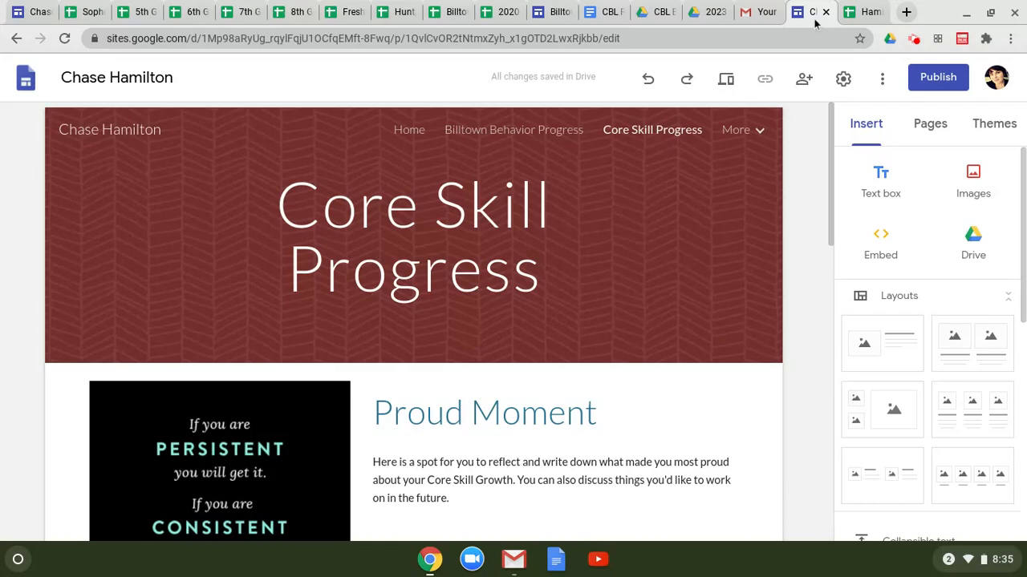
Step: Open the BilltownLiteracy sheet in the student's spreadsheet
click(862, 13)
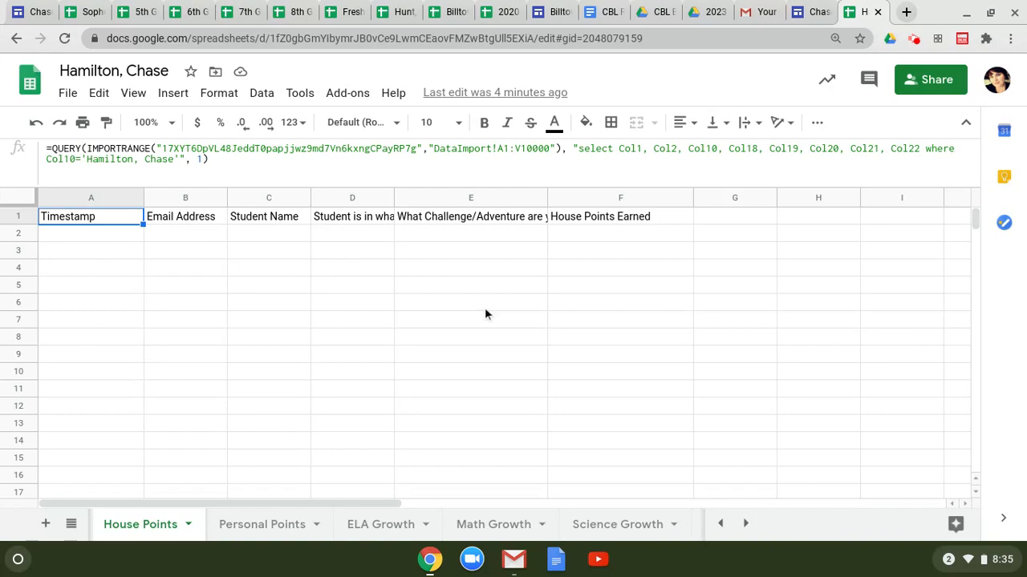
click(721, 525)
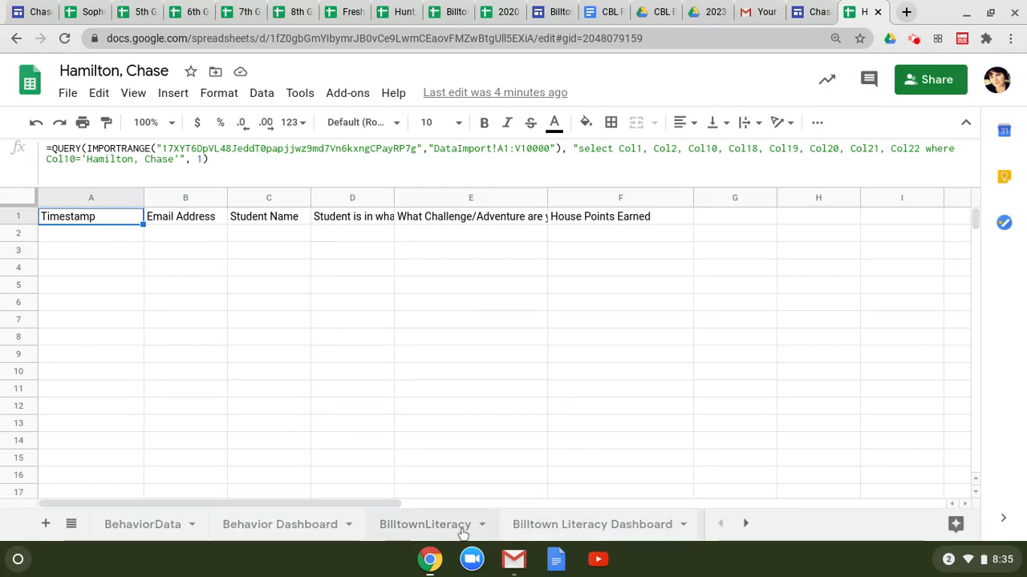
click(463, 525)
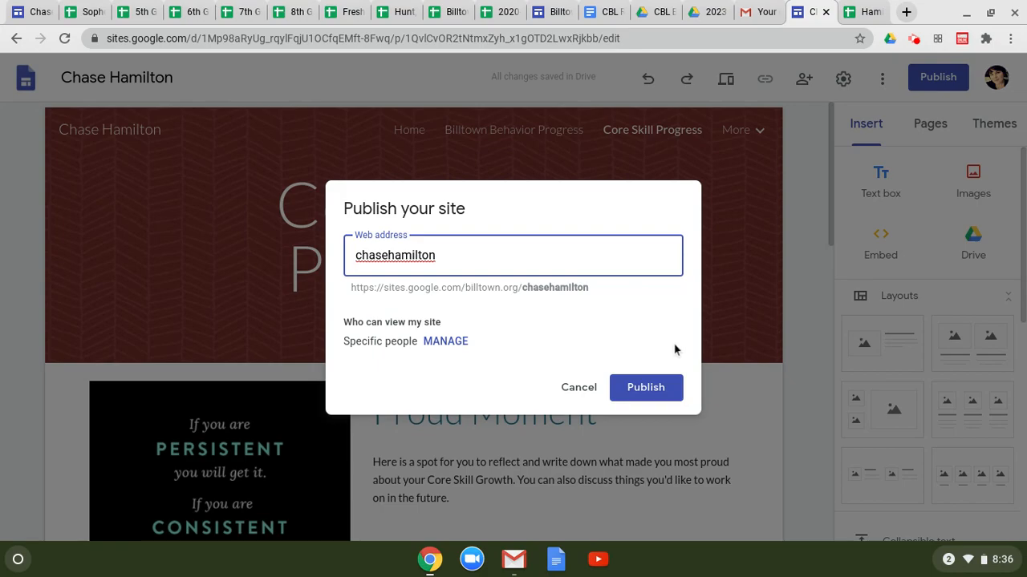
Step: Publish the learner site, then bring up the More options menu
click(665, 387)
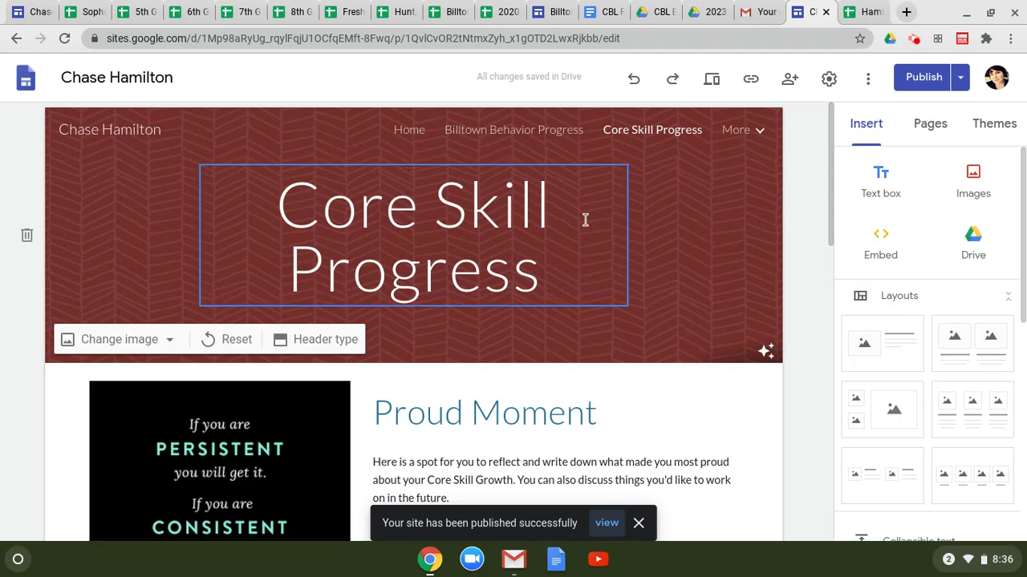
click(868, 80)
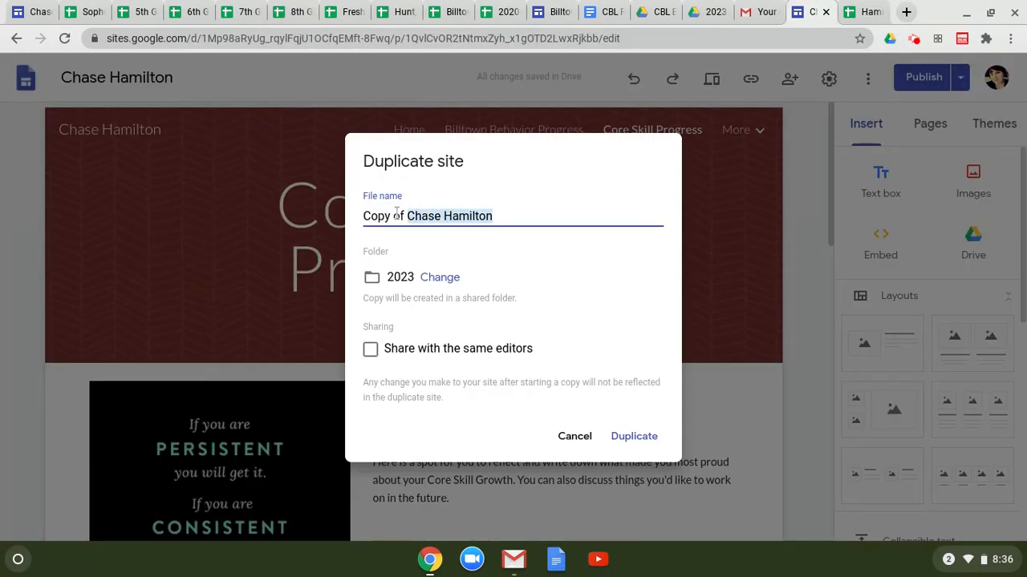
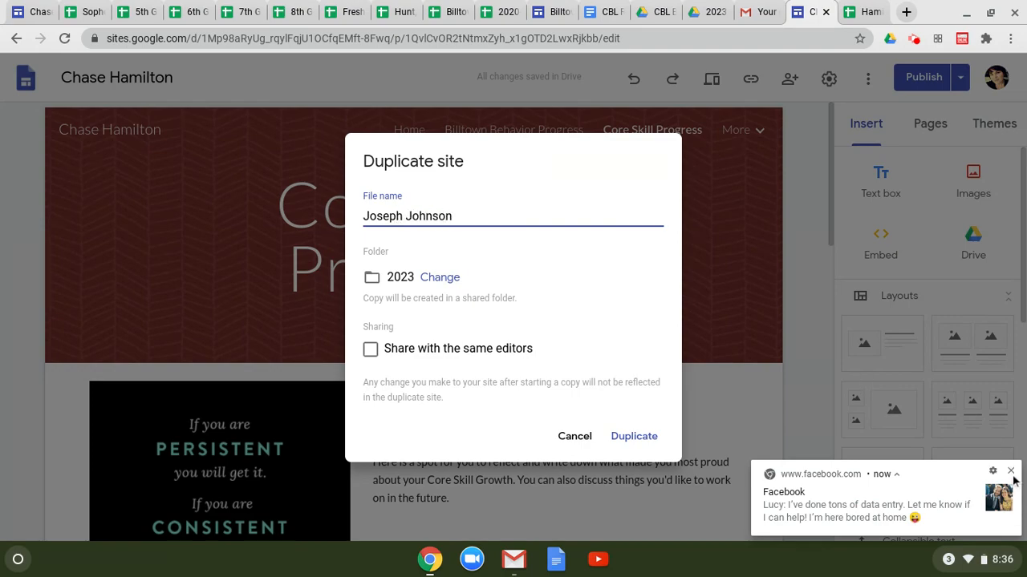
Step: Duplicate the site under the next student's full name and start renaming the spreadsheet copy
click(1010, 471)
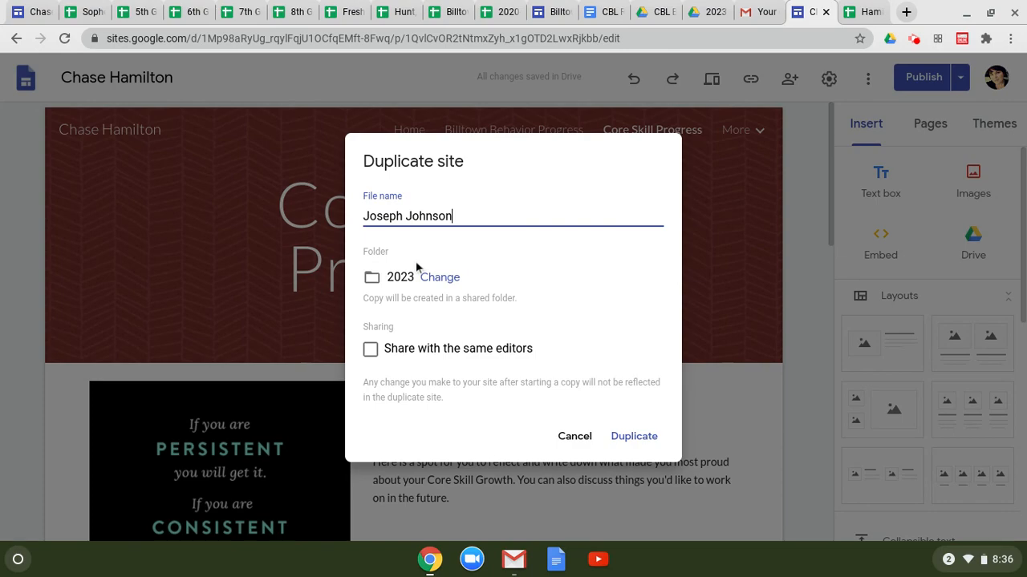
key(Return)
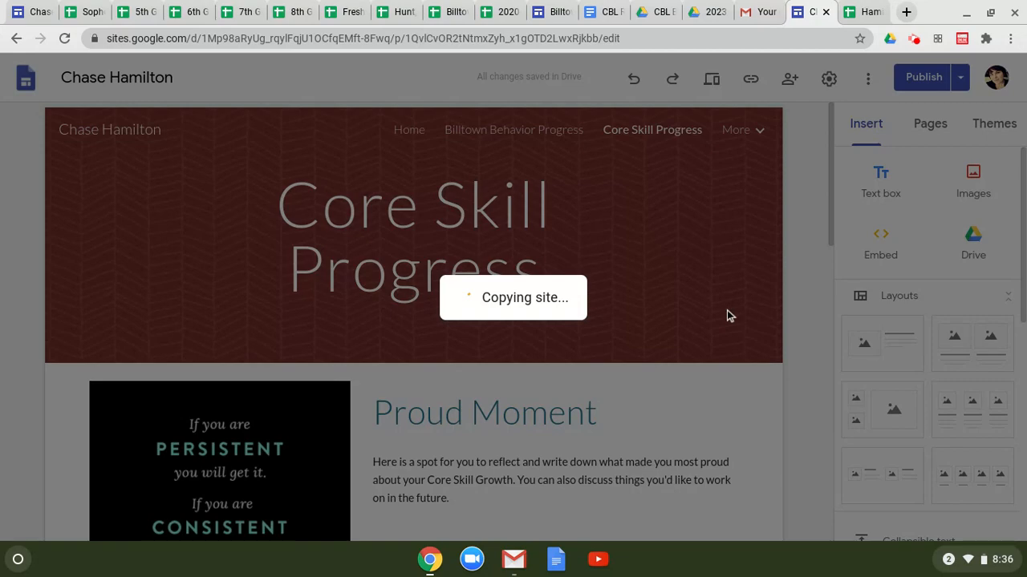
key(ctrl+Tab)
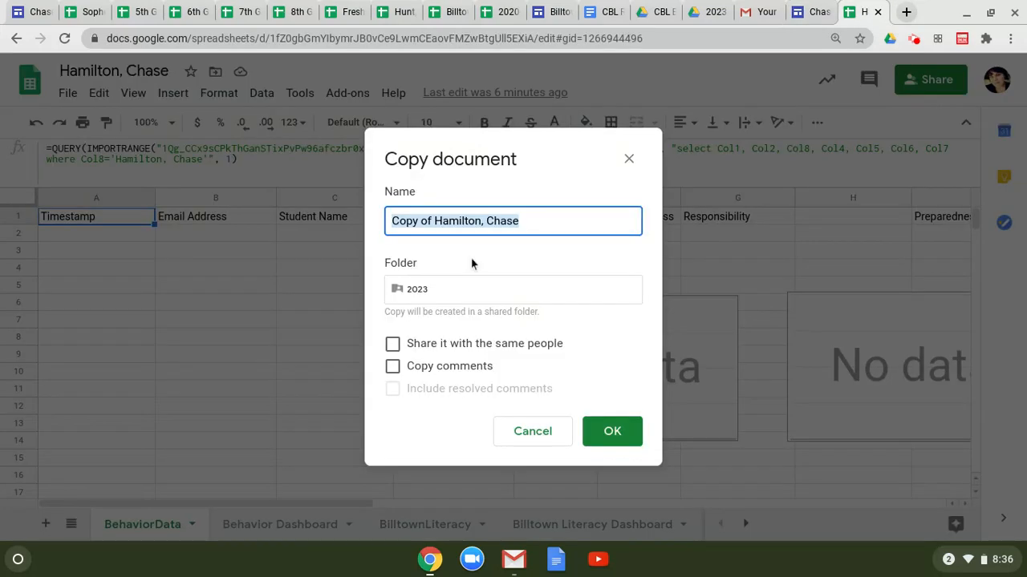
key(BackSpace)
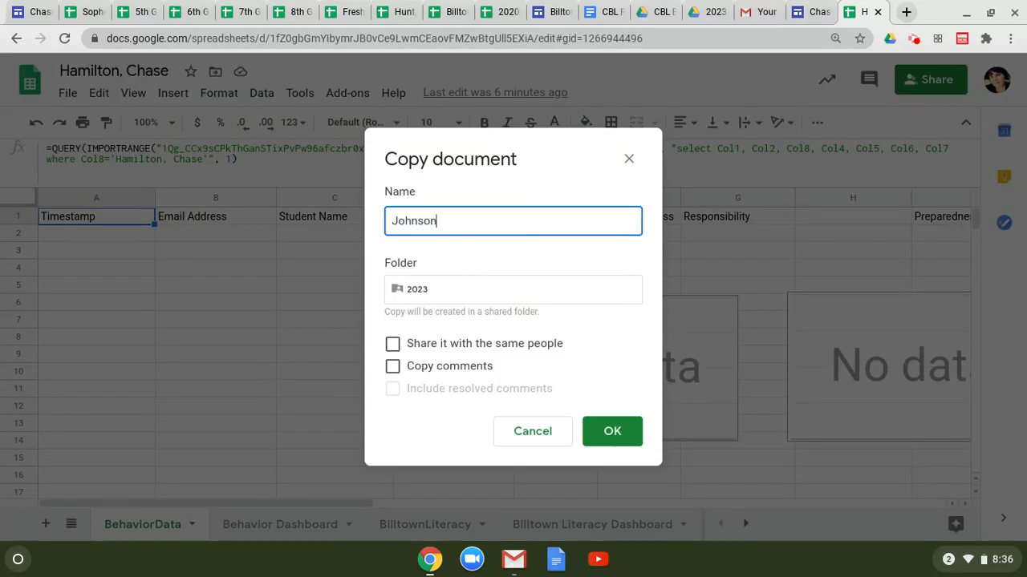
Step: Name the spreadsheet copy after the next student (last name, first name) and close the original
click(607, 434)
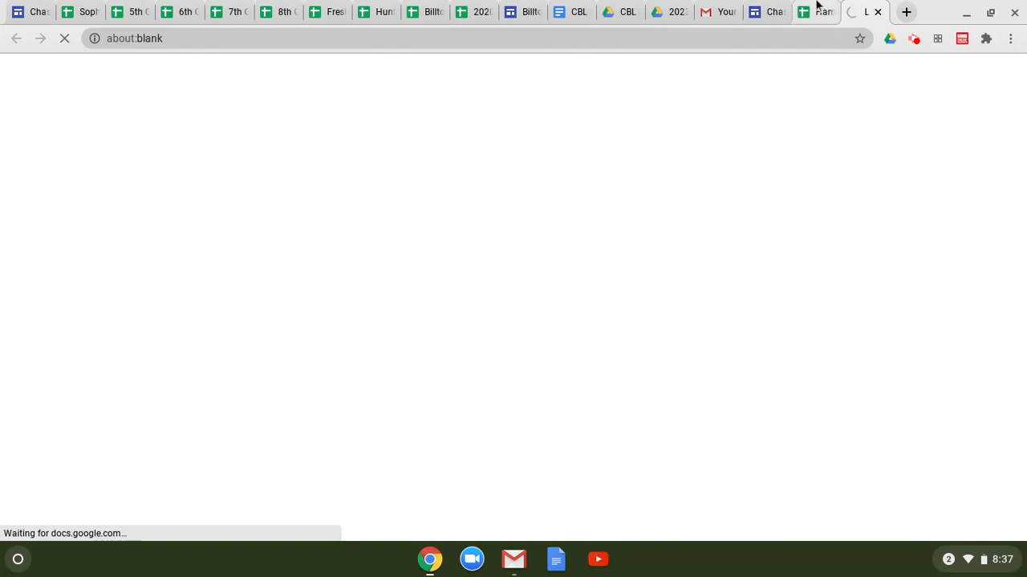
click(827, 13)
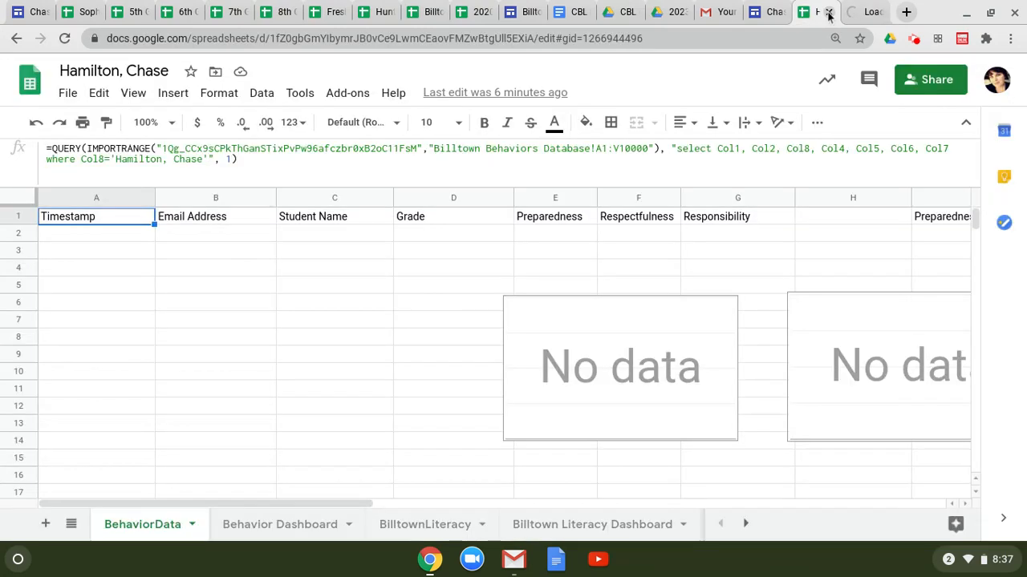
click(829, 13)
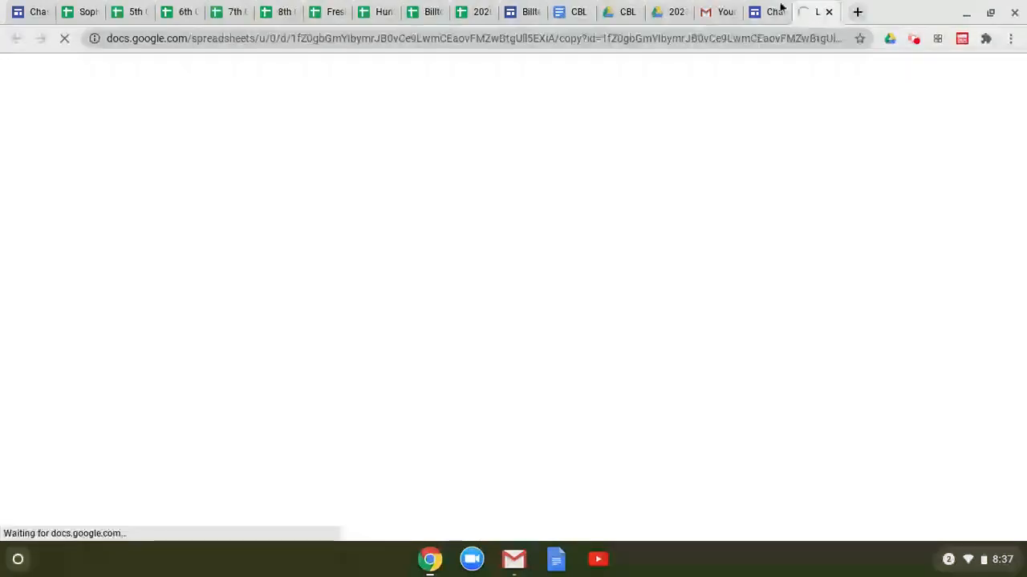